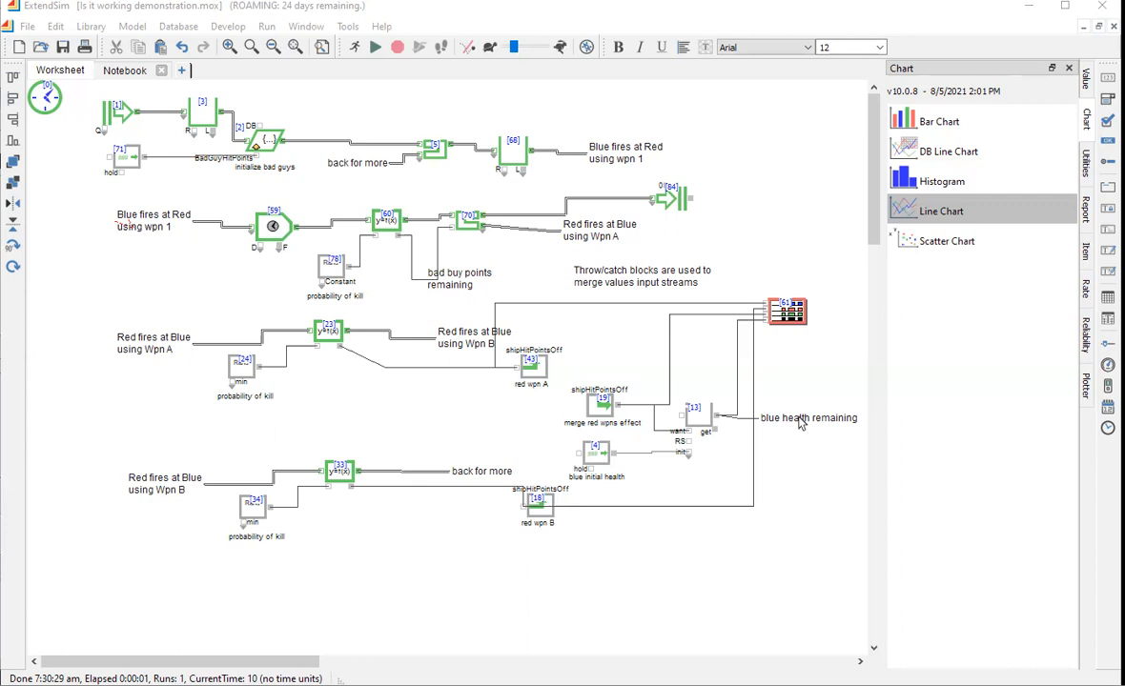
- Set the constant value of the "blue initial health" block to 2500
{"action": "left_click", "coordinate": [596, 459]}
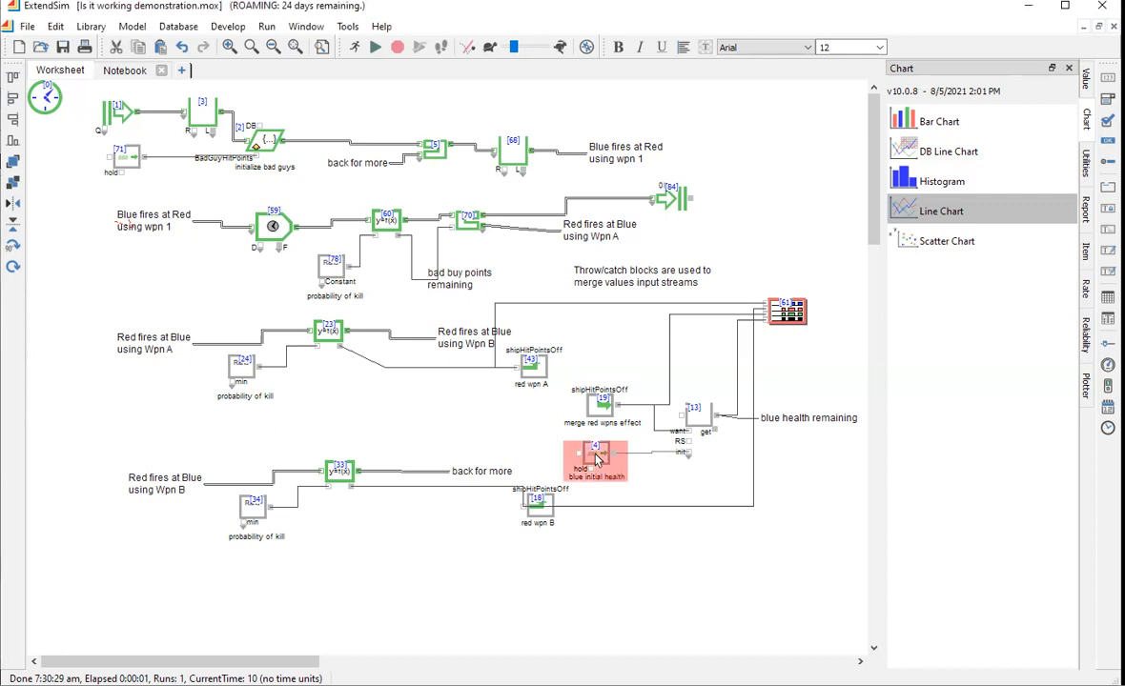
{"action": "double_click", "coordinate": [596, 458]}
{"action": "double_click", "coordinate": [193, 212]}
{"action": "type", "text": "2500"}
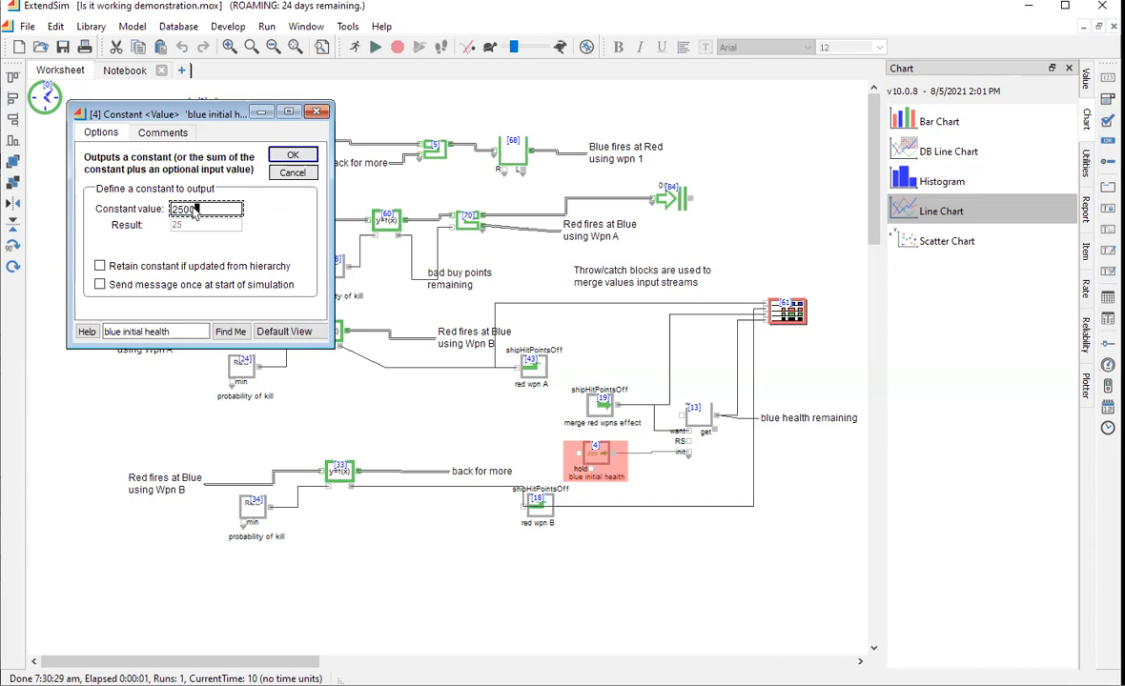
{"action": "left_click", "coordinate": [287, 154]}
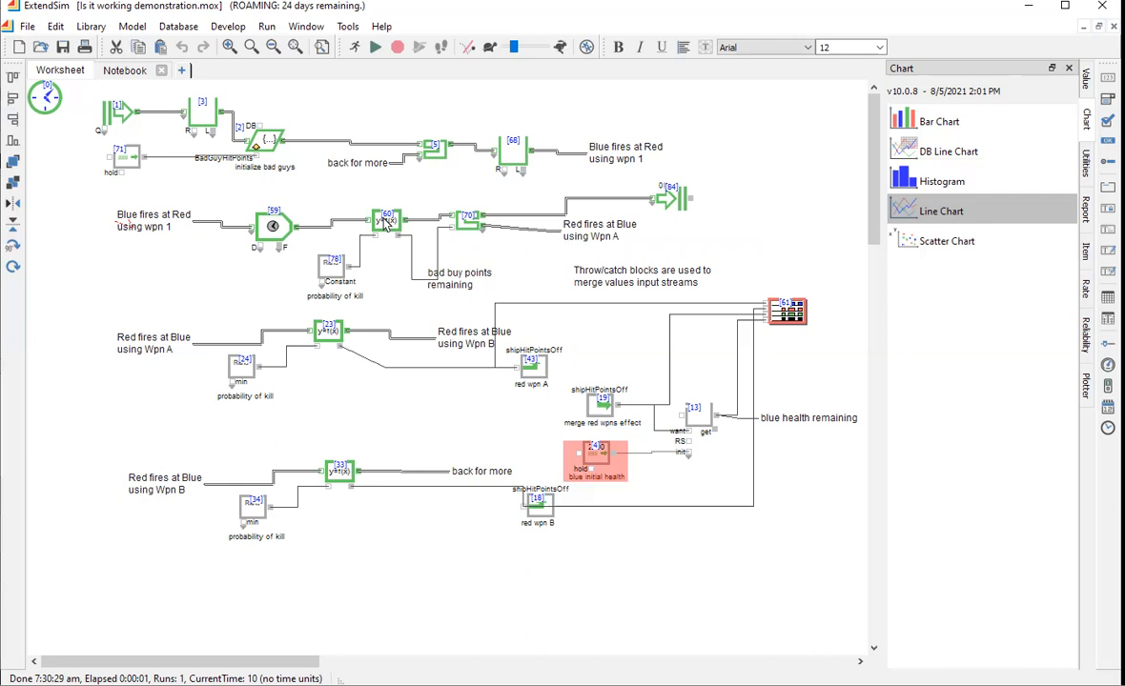
- Review the Create block's arrival distribution and its random item creation options
{"action": "double_click", "coordinate": [112, 114]}
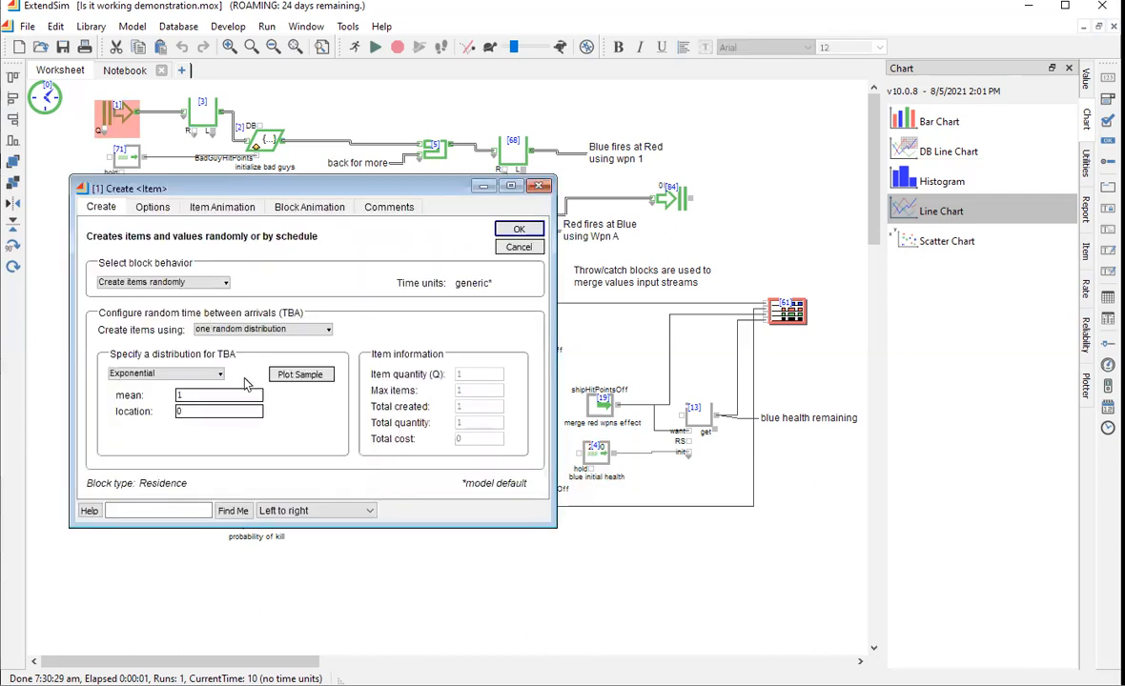
{"action": "left_click", "coordinate": [152, 203]}
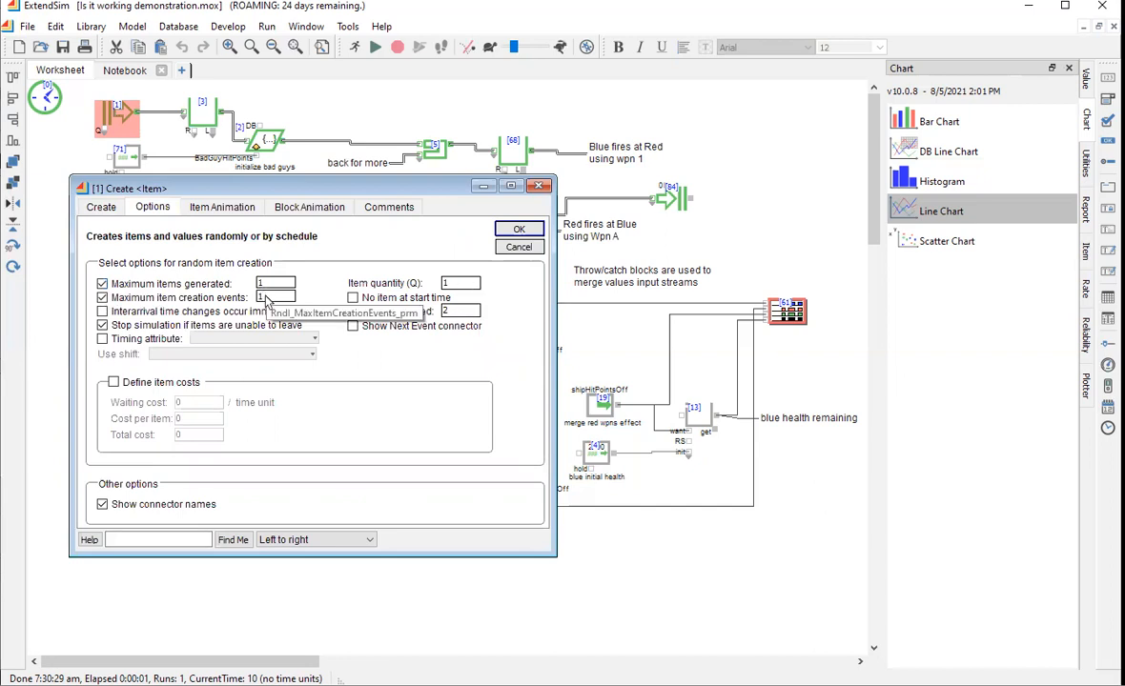
{"action": "left_click", "coordinate": [539, 185]}
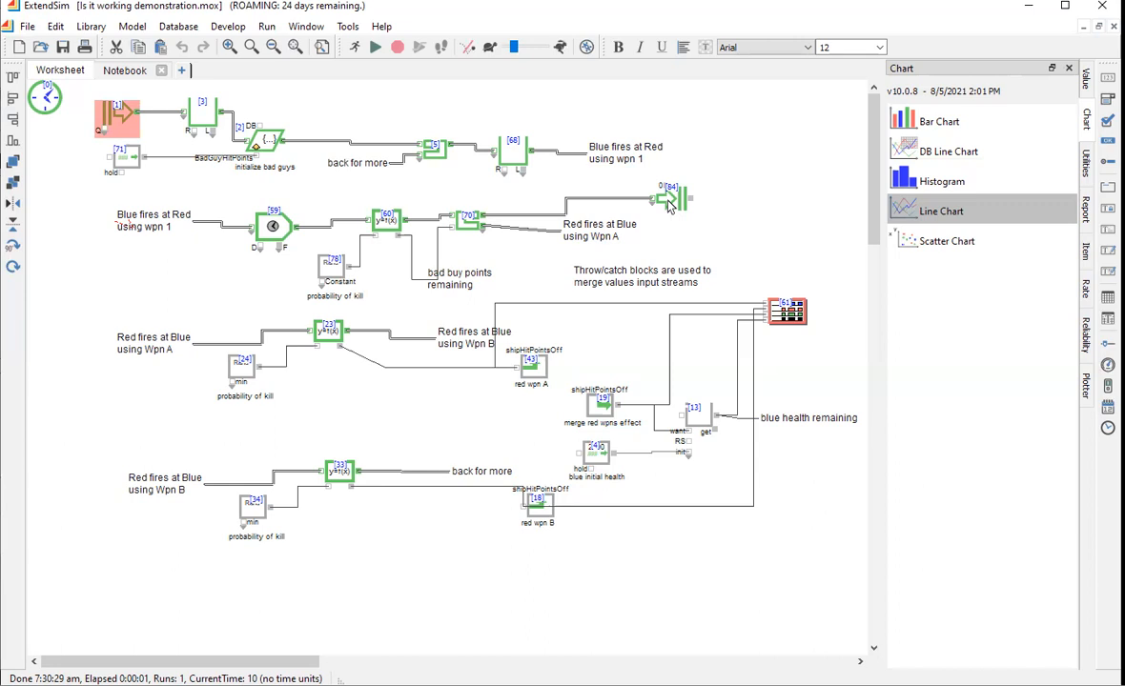
- Review the hit-point equation in Equation block 60 and the constant in its connected probability of kill block
{"action": "double_click", "coordinate": [380, 221]}
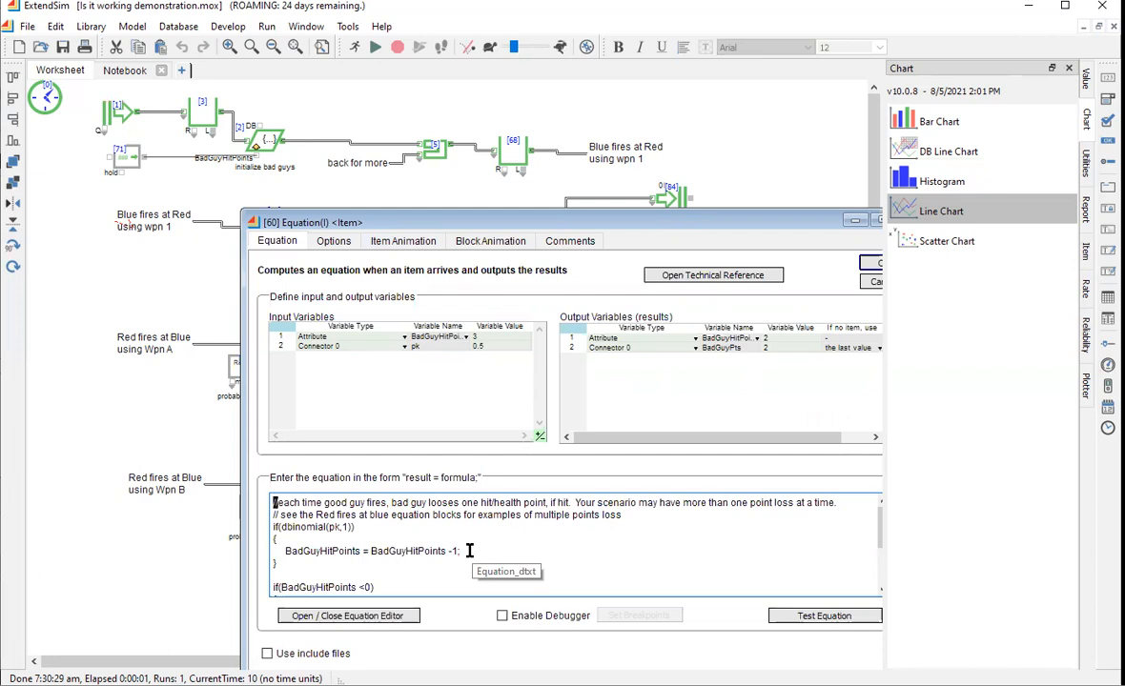
{"action": "scroll", "coordinate": [469, 551], "scroll_direction": "down", "scroll_amount": 1}
{"action": "scroll", "coordinate": [469, 551], "scroll_direction": "down", "scroll_amount": 1}
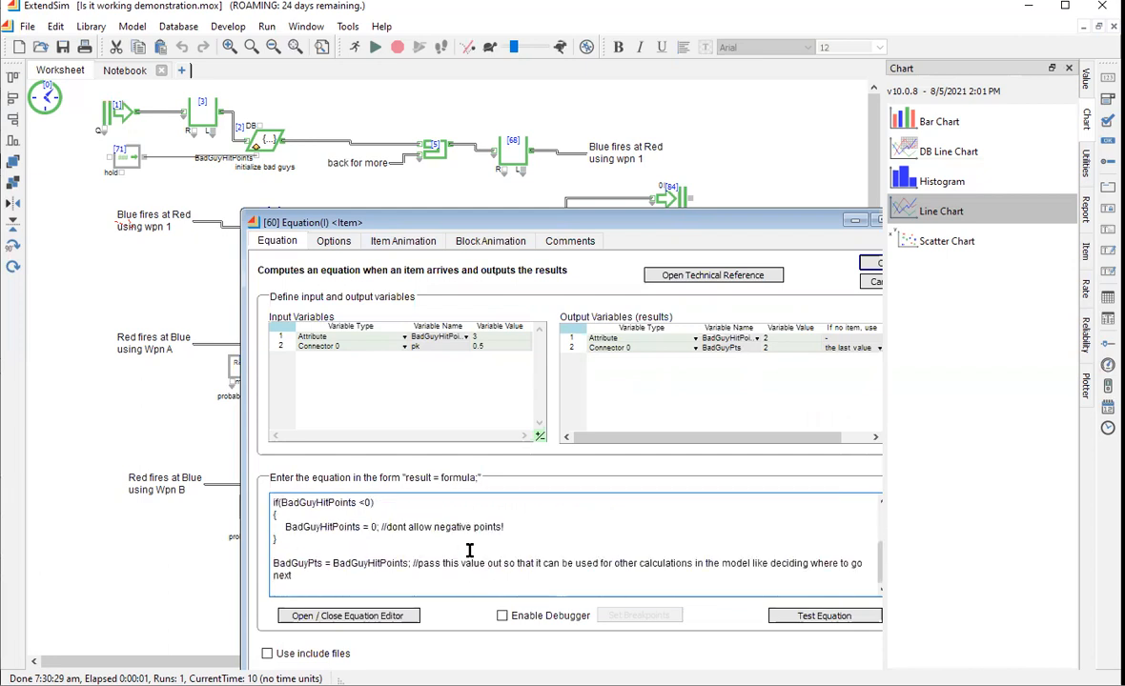
{"action": "scroll", "coordinate": [469, 550], "scroll_direction": "up", "scroll_amount": 1}
{"action": "scroll", "coordinate": [469, 551], "scroll_direction": "up", "scroll_amount": 1}
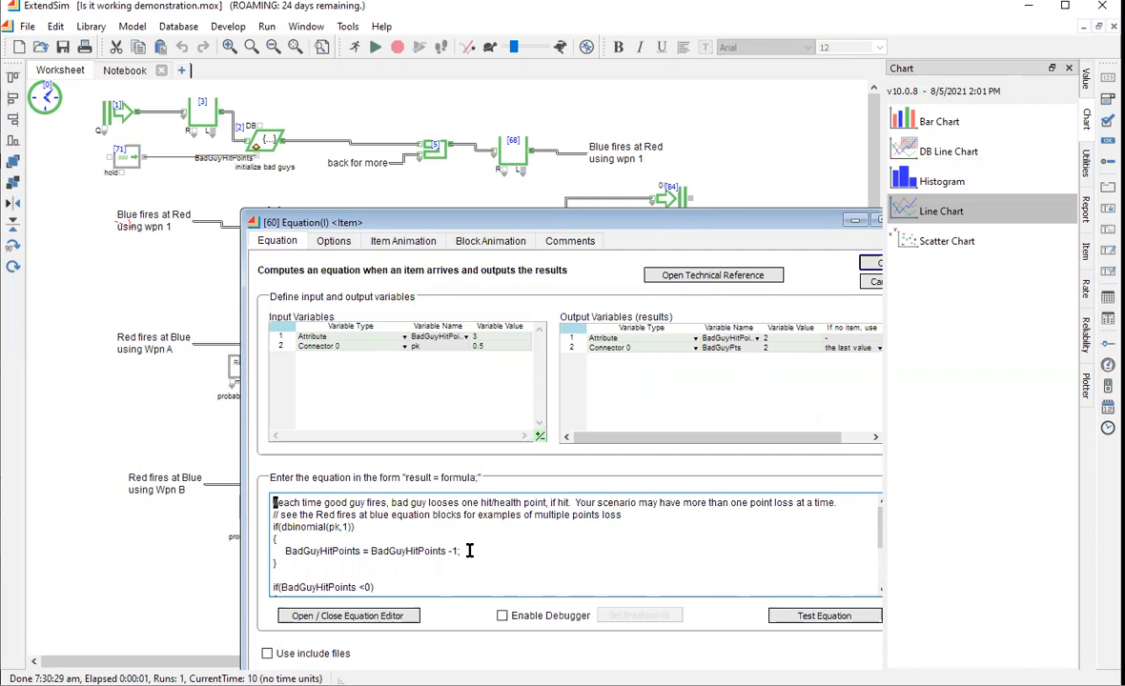
{"action": "left_click_drag", "start_coordinate": [709, 217], "coordinate": [640, 212]}
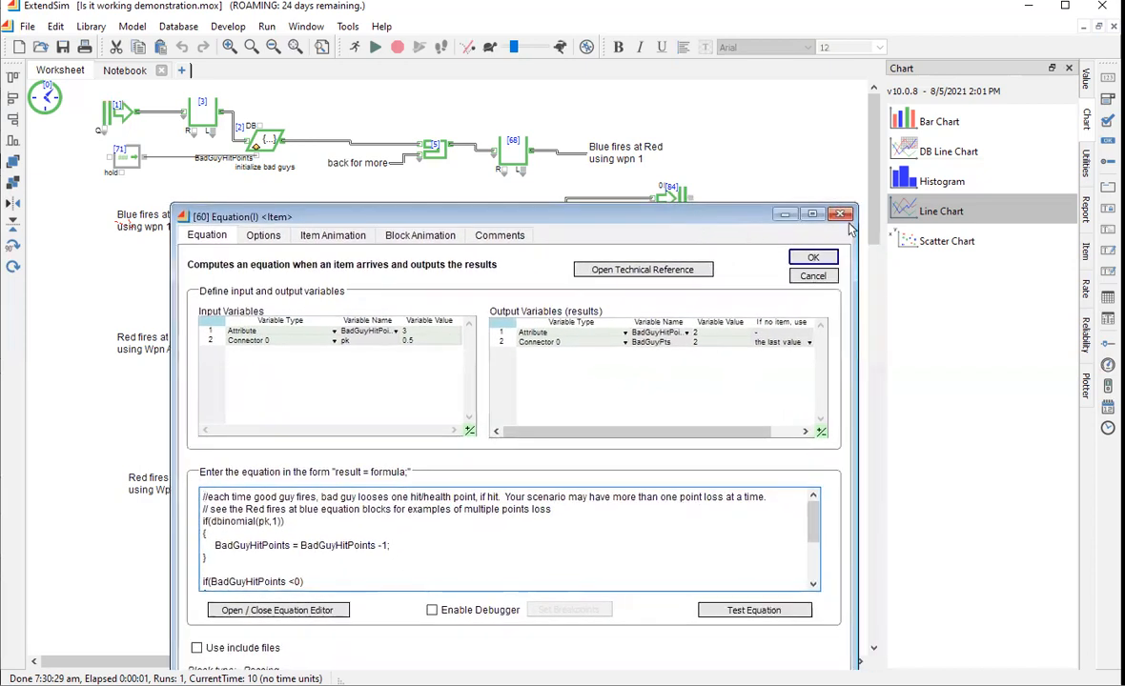
{"action": "left_click", "coordinate": [841, 214]}
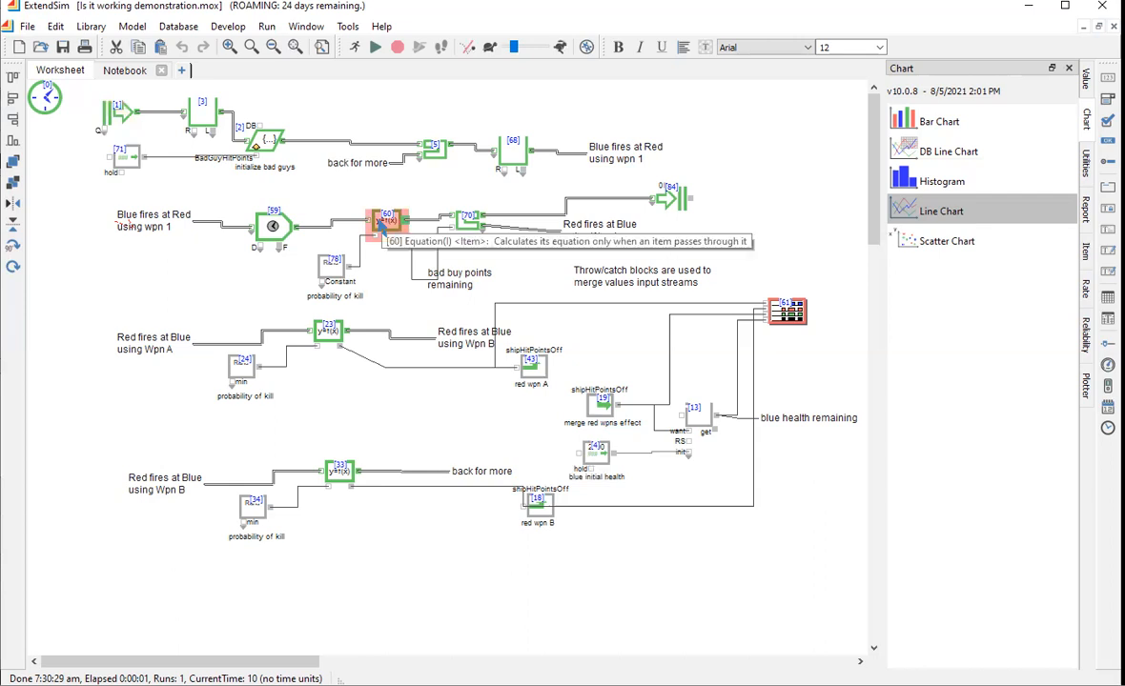
{"action": "double_click", "coordinate": [330, 272]}
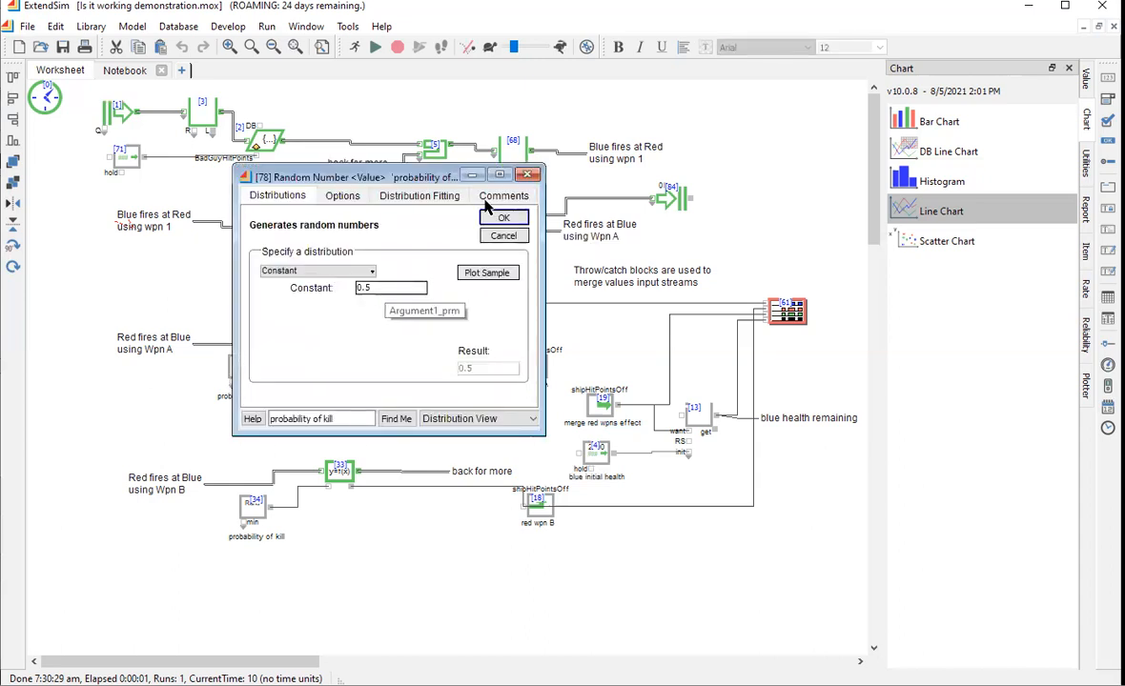
{"action": "left_click", "coordinate": [527, 176]}
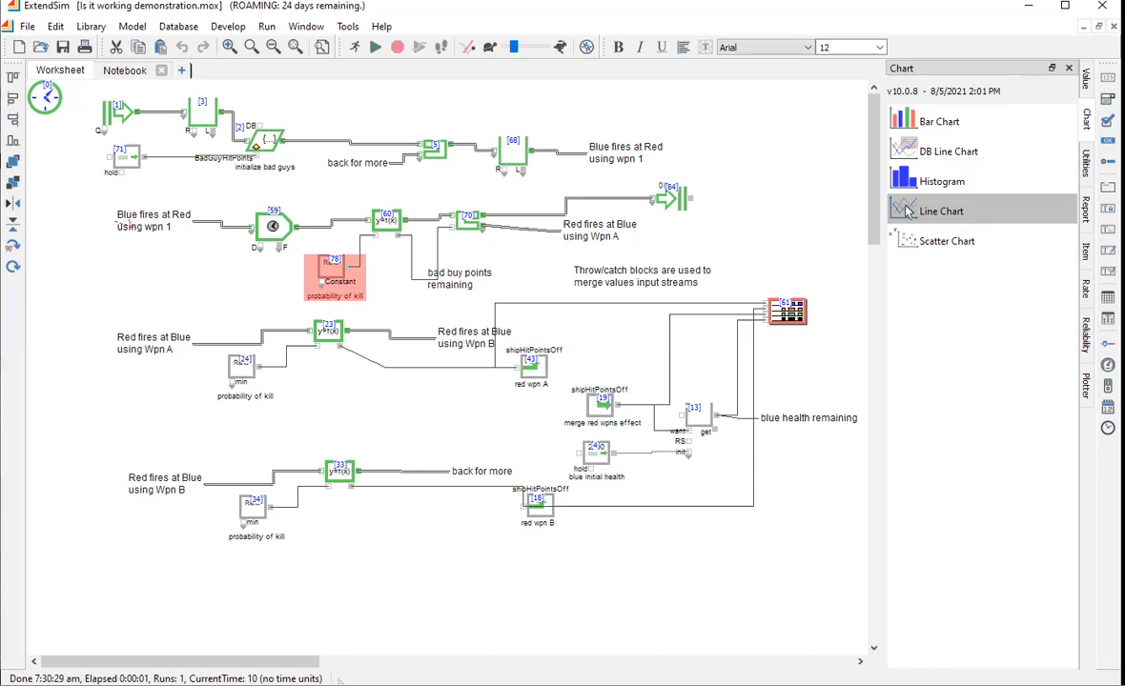
- Add a Line Chart block below Exit block 84 and connect Equation block 60's value output to its first input
{"action": "left_click_drag", "start_coordinate": [906, 211], "coordinate": [684, 231]}
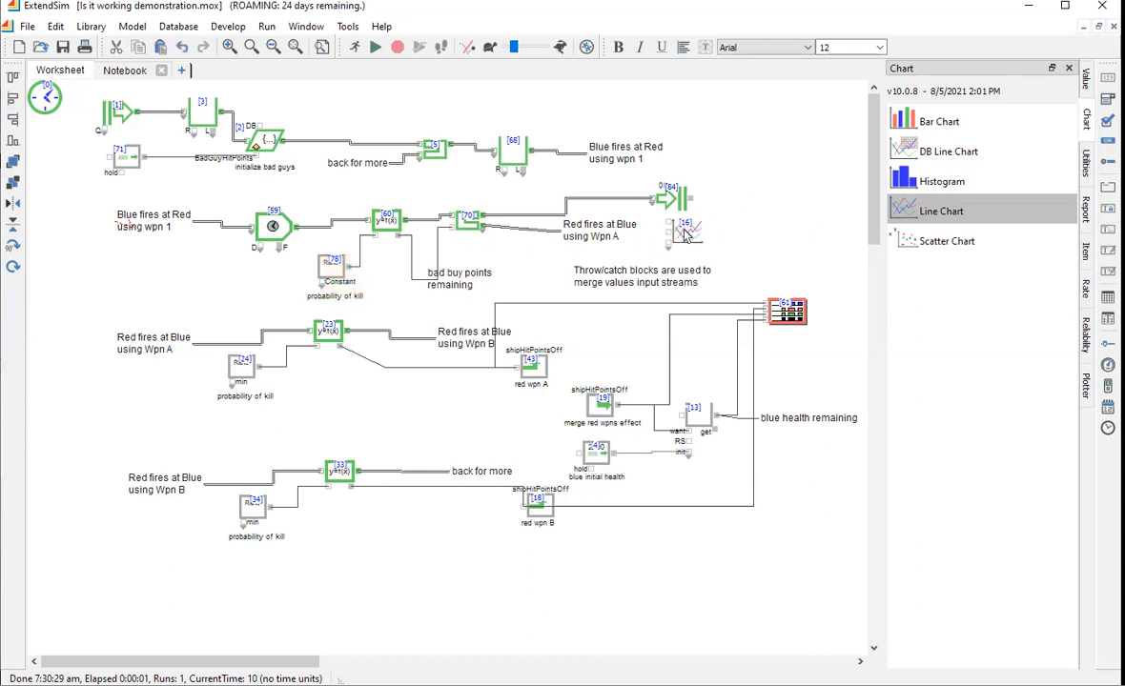
{"action": "mouse_move", "coordinate": [399, 238]}
{"action": "left_click_drag", "start_coordinate": [399, 237], "coordinate": [672, 228]}
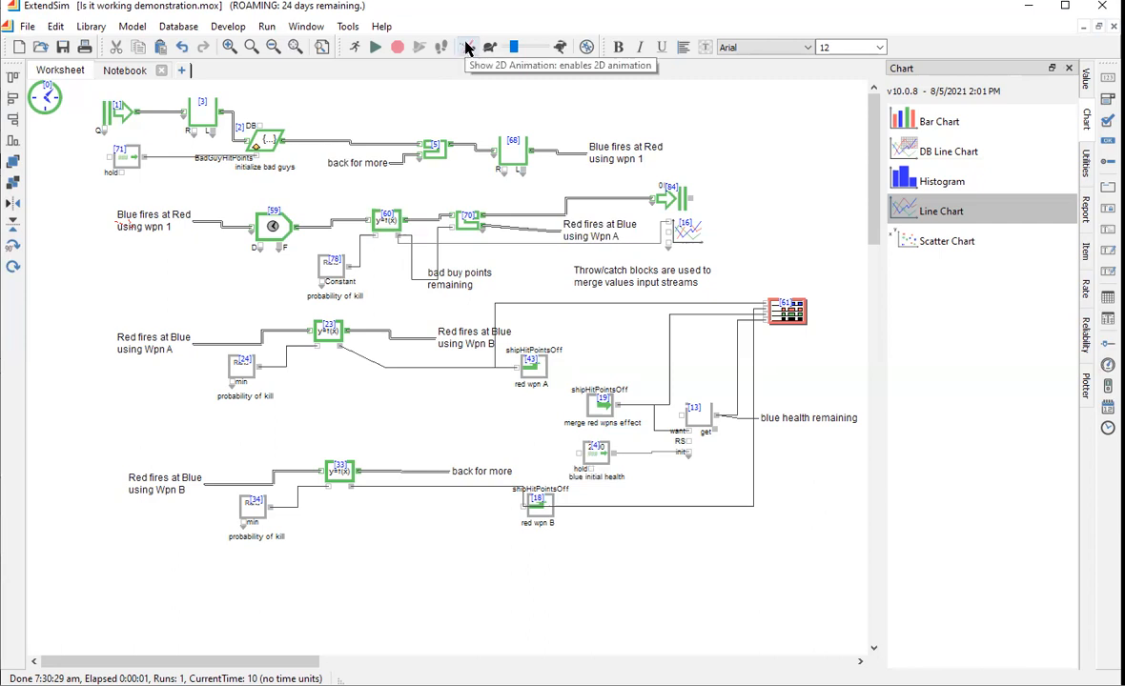
- Run the simulation and inspect the new line chart's graph and data table
{"action": "left_click", "coordinate": [375, 49]}
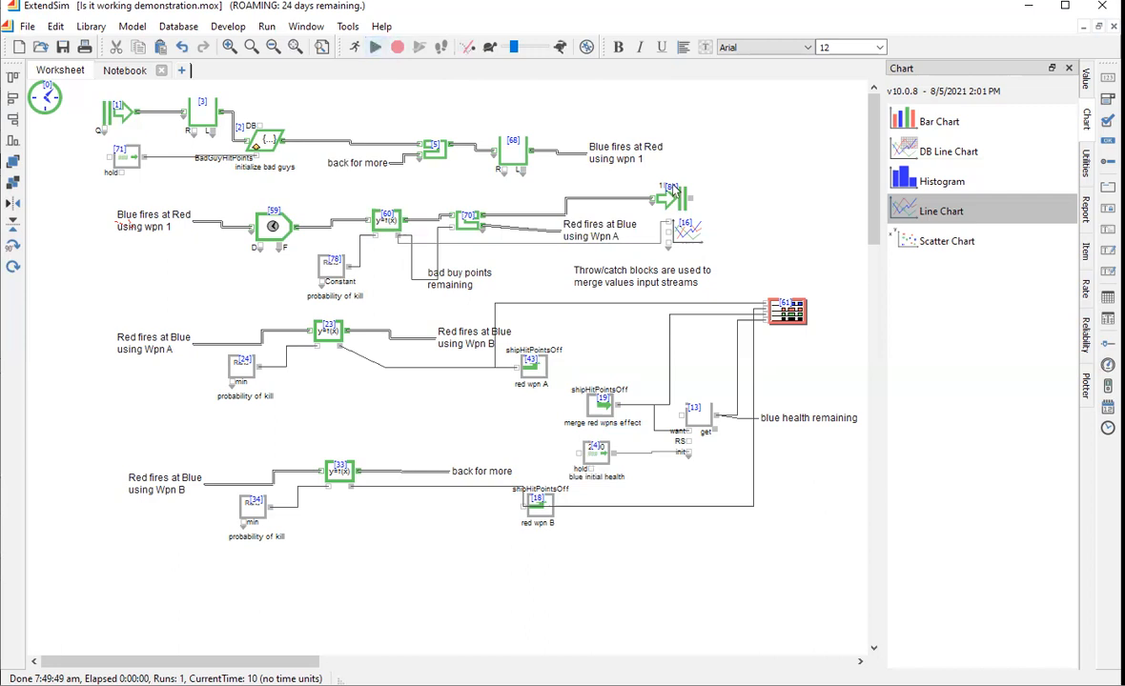
{"action": "double_click", "coordinate": [684, 229]}
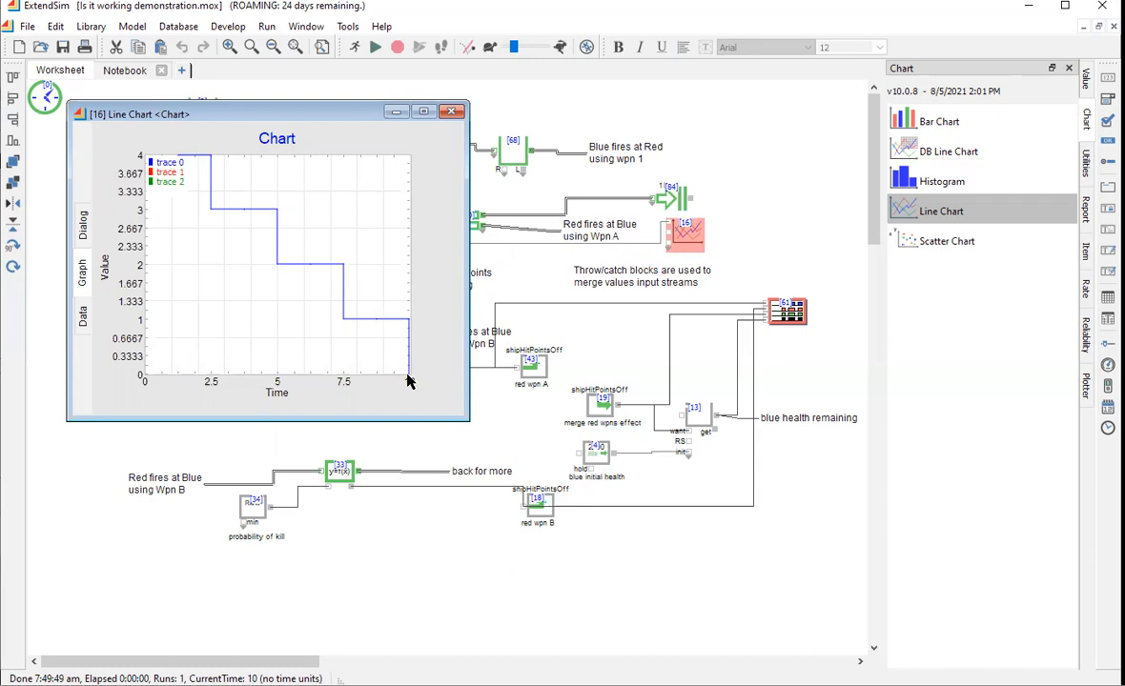
{"action": "left_click", "coordinate": [83, 317]}
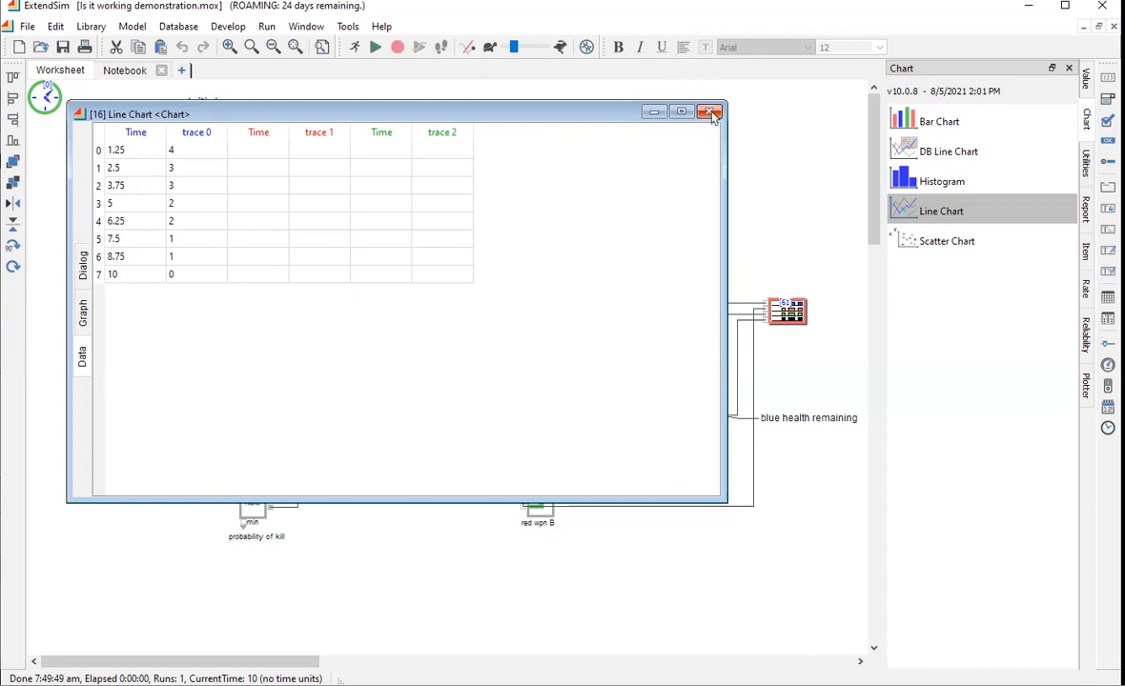
{"action": "left_click", "coordinate": [82, 314]}
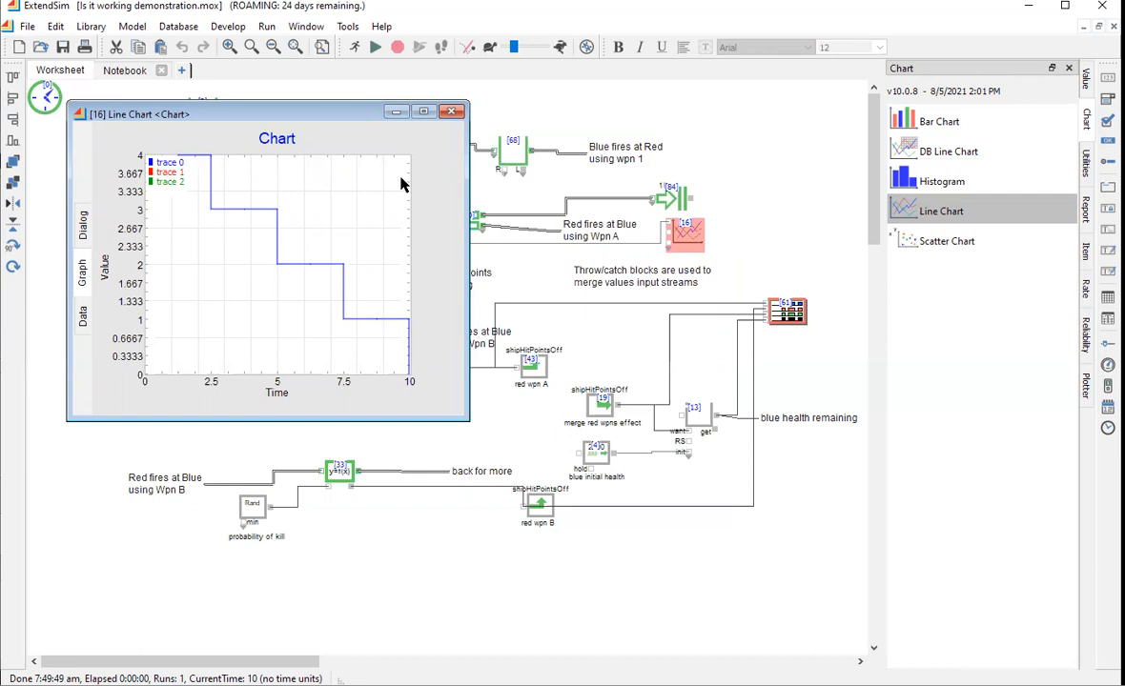
{"action": "left_click", "coordinate": [454, 112]}
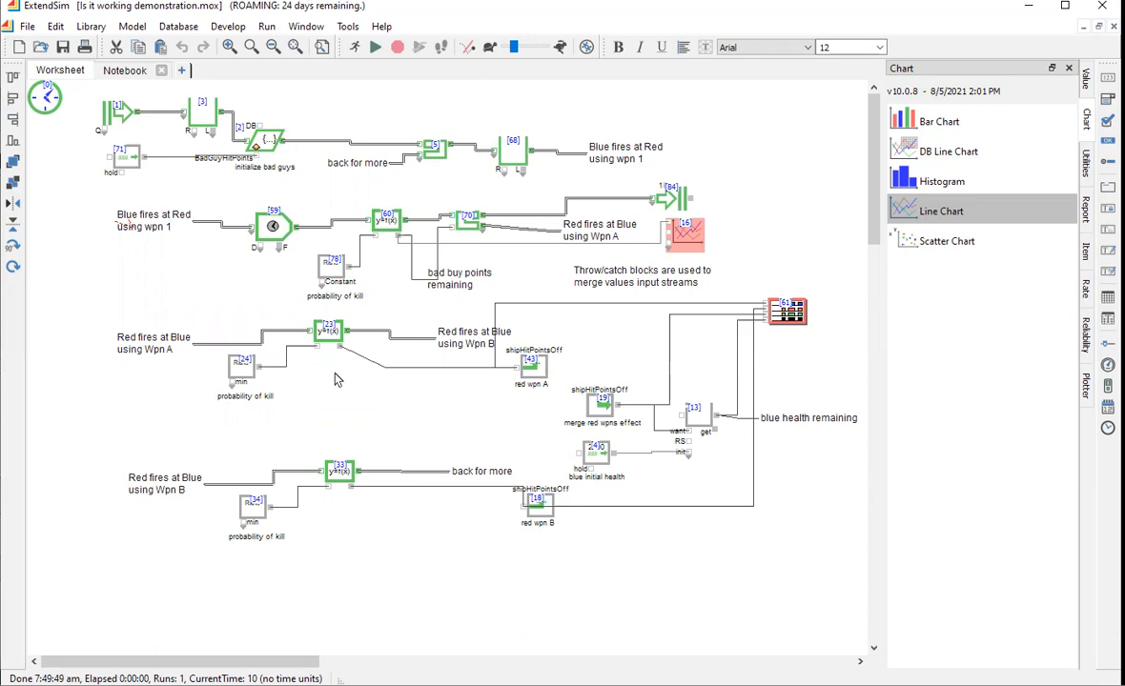
- Set the constant of the probability of kill block feeding Equation block 60 to 0
{"action": "double_click", "coordinate": [332, 267]}
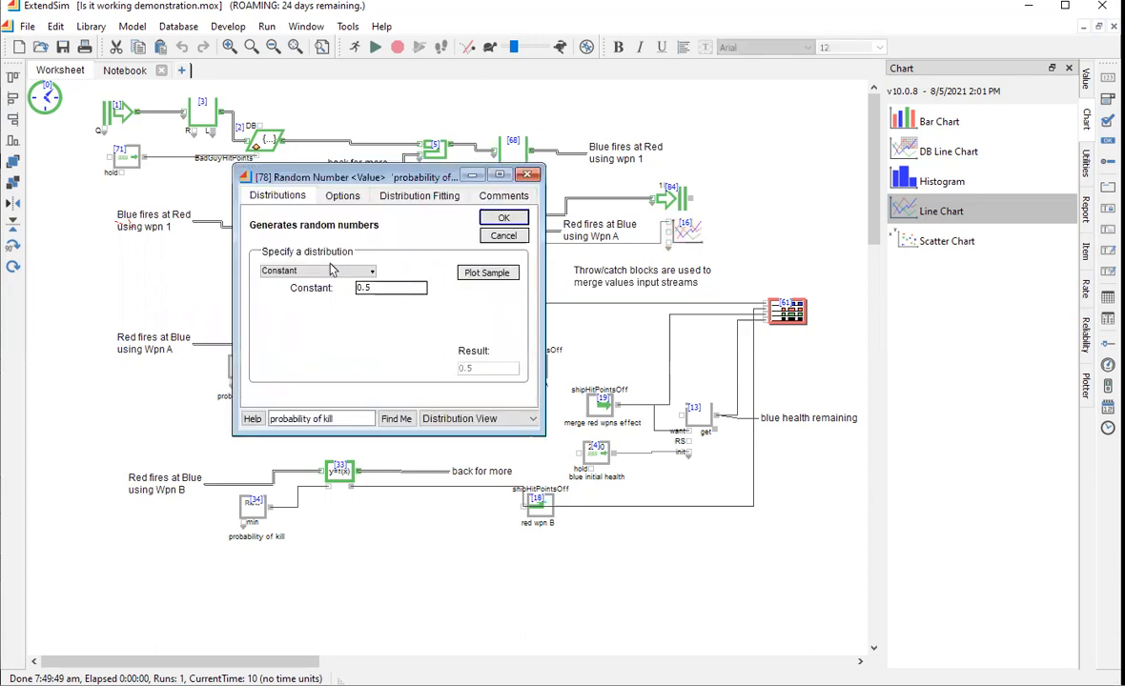
{"action": "double_click", "coordinate": [381, 291]}
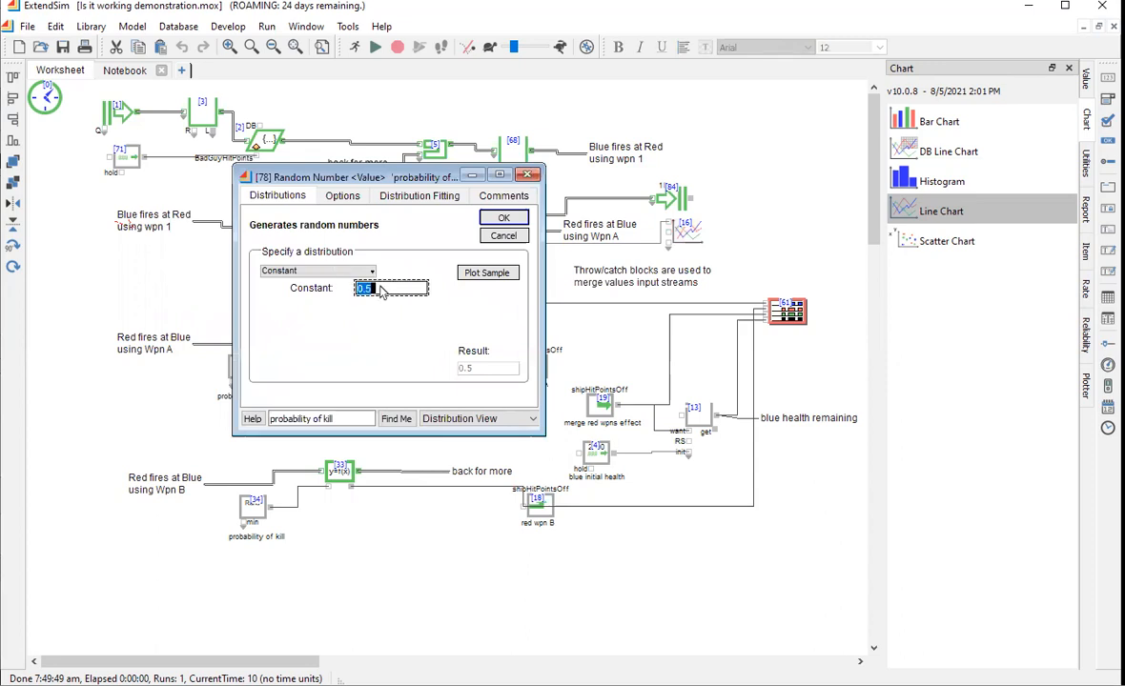
{"action": "type", "text": "0"}
{"action": "left_click", "coordinate": [498, 218]}
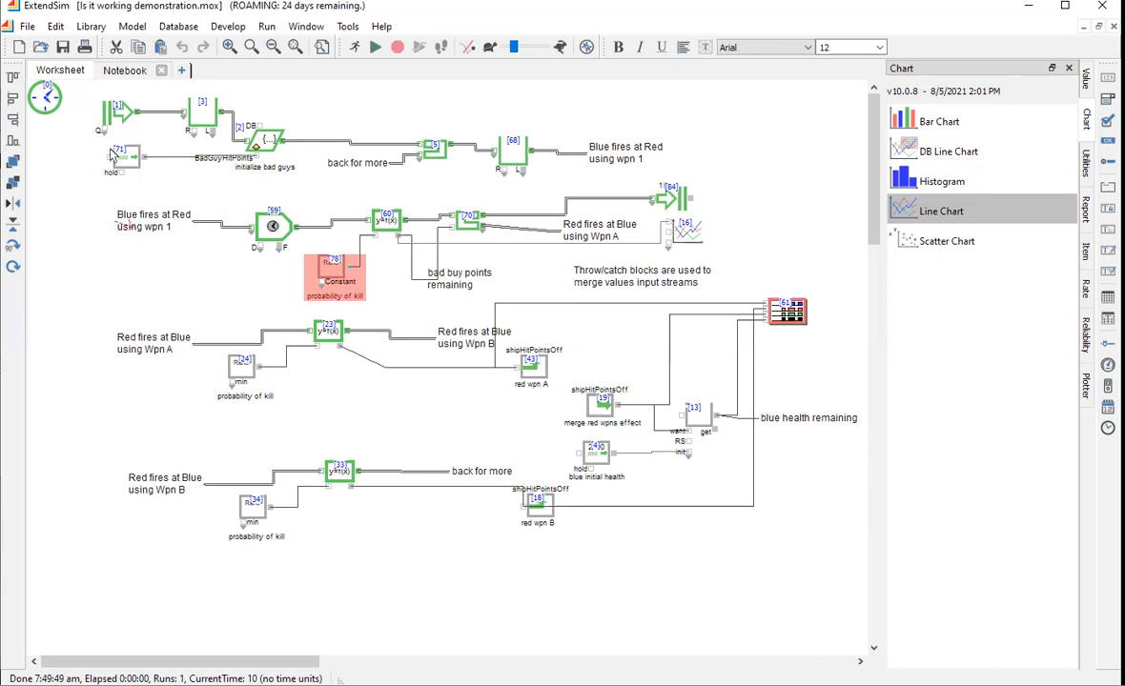
- Set the Create block's maximum items generated to 3 and its item quantity to 3
{"action": "left_click", "coordinate": [110, 113]}
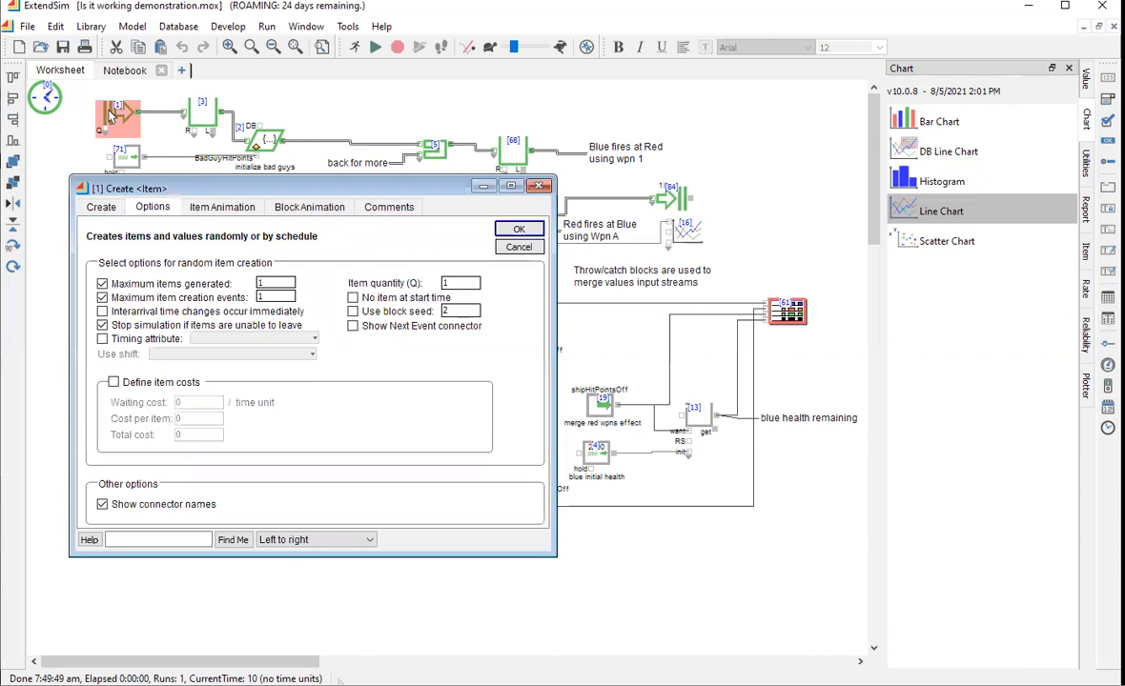
{"action": "double_click", "coordinate": [276, 284]}
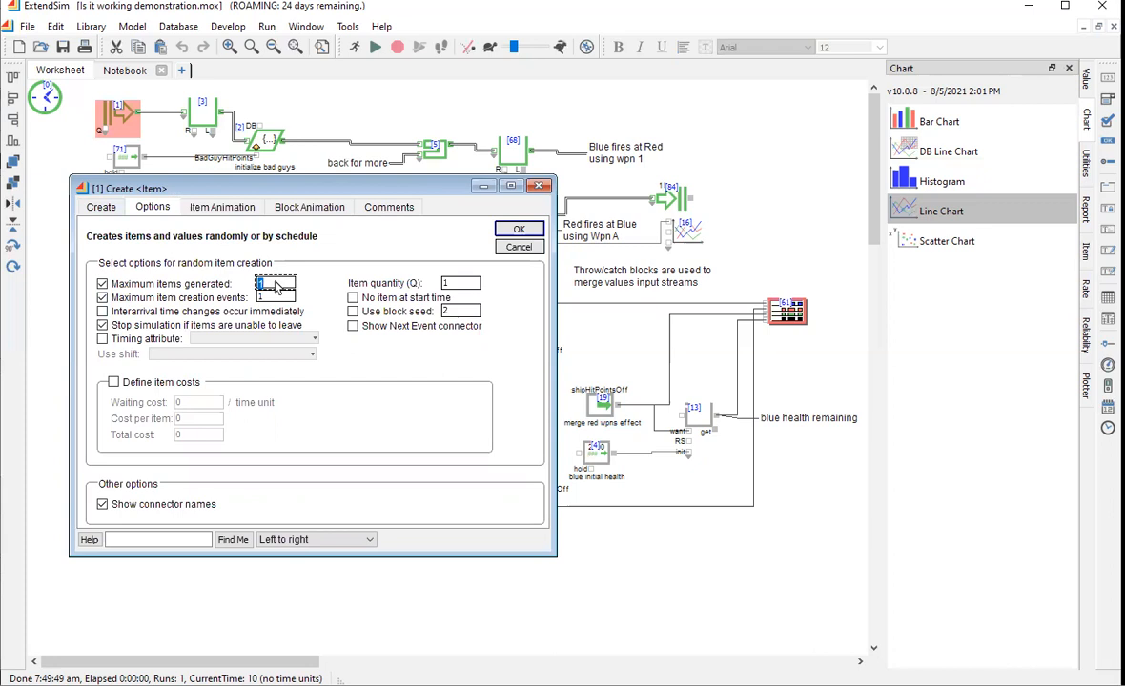
{"action": "type", "text": "2"}
{"action": "key", "text": "BackSpace"}
{"action": "type", "text": "3"}
{"action": "double_click", "coordinate": [449, 284]}
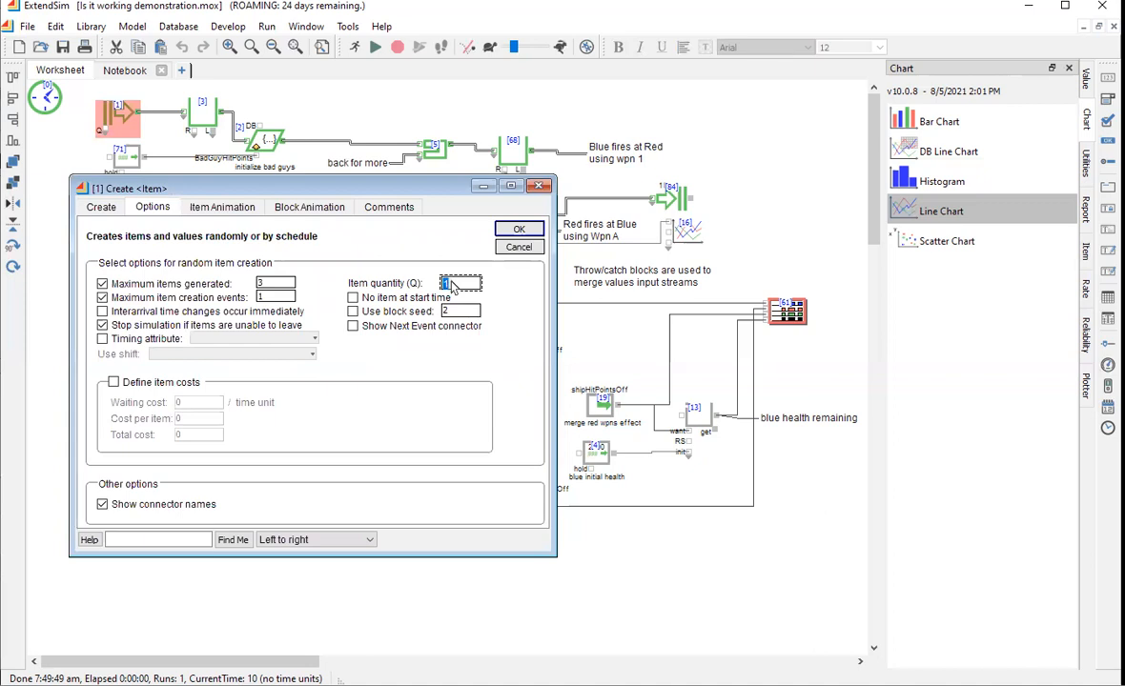
{"action": "type", "text": "3"}
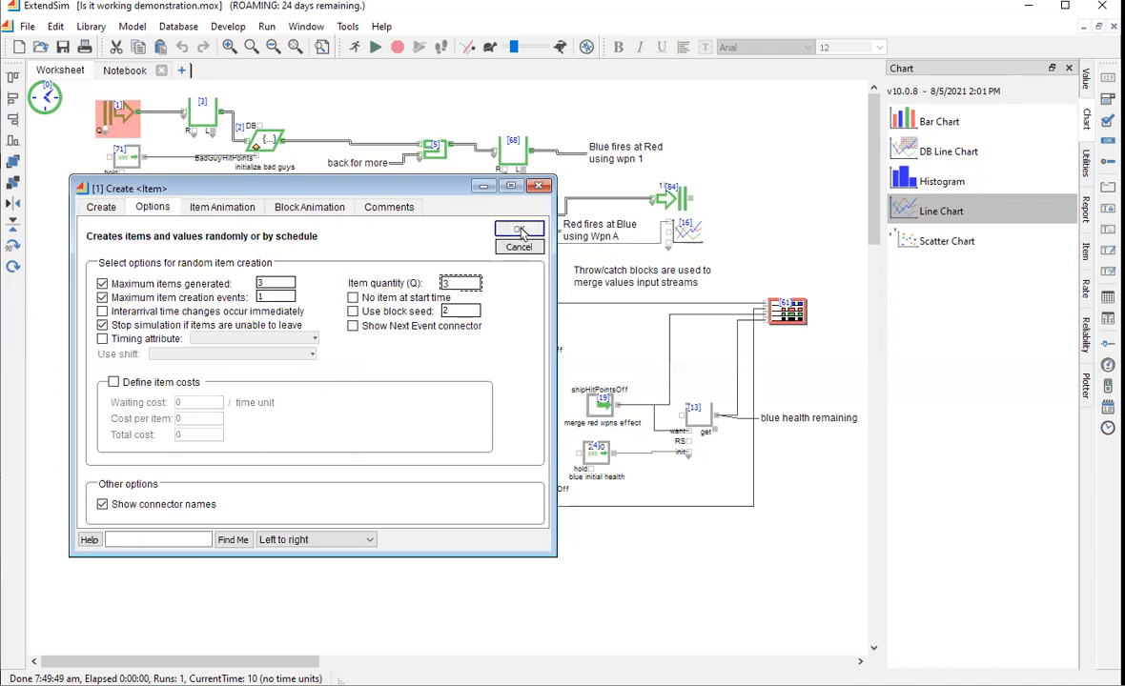
{"action": "key", "text": "Return"}
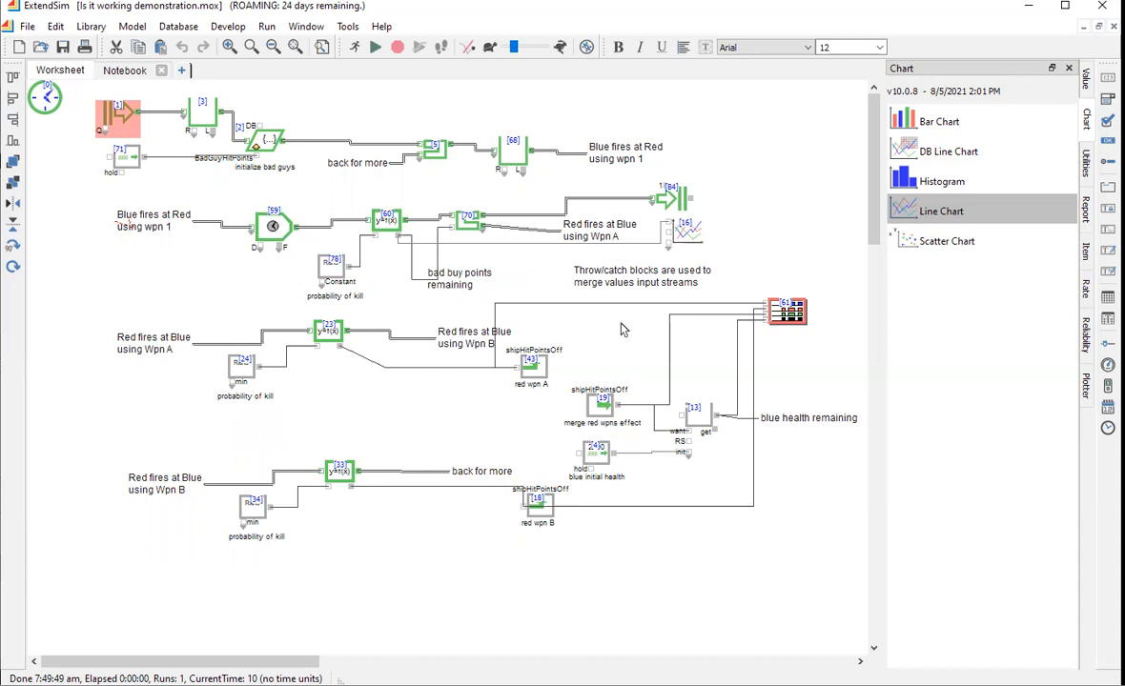
- Trace the connection lines that feed red weapon effects and blue health into block 61
{"action": "left_click", "coordinate": [521, 304]}
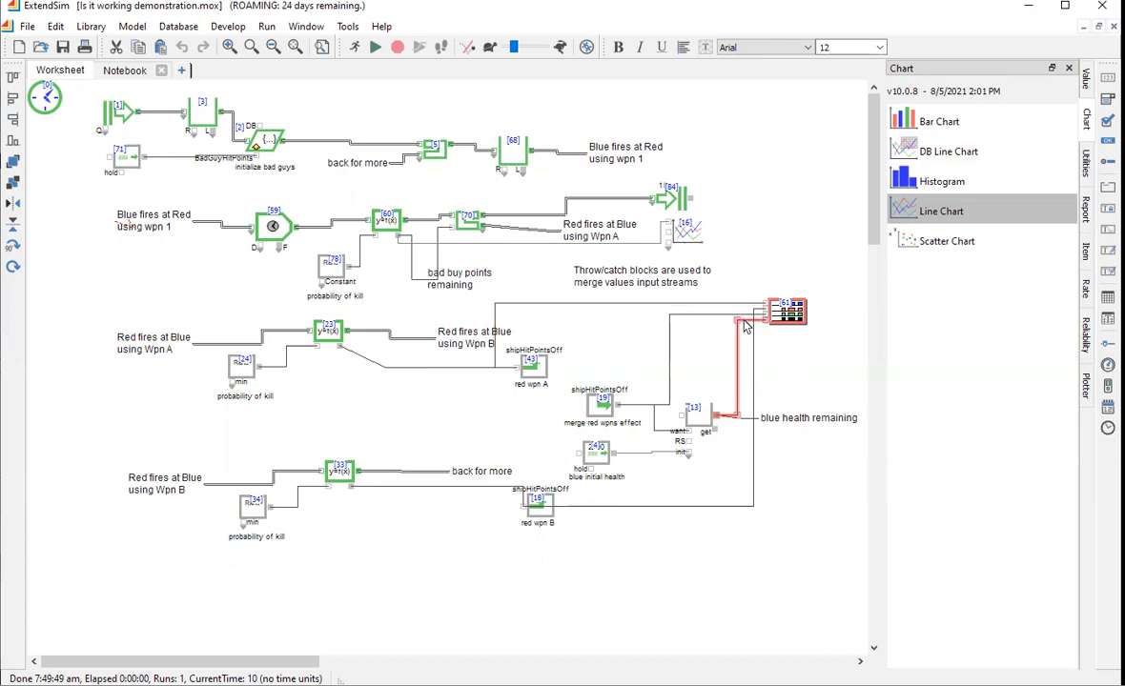
{"action": "left_click", "coordinate": [692, 304]}
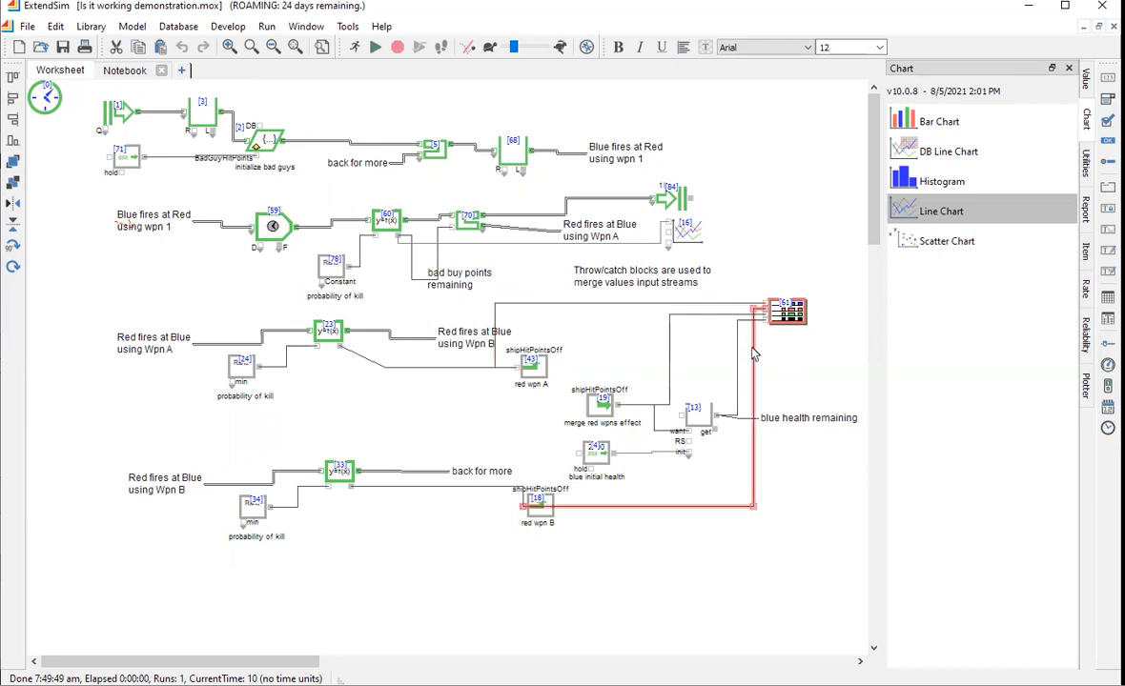
{"action": "left_click", "coordinate": [722, 422]}
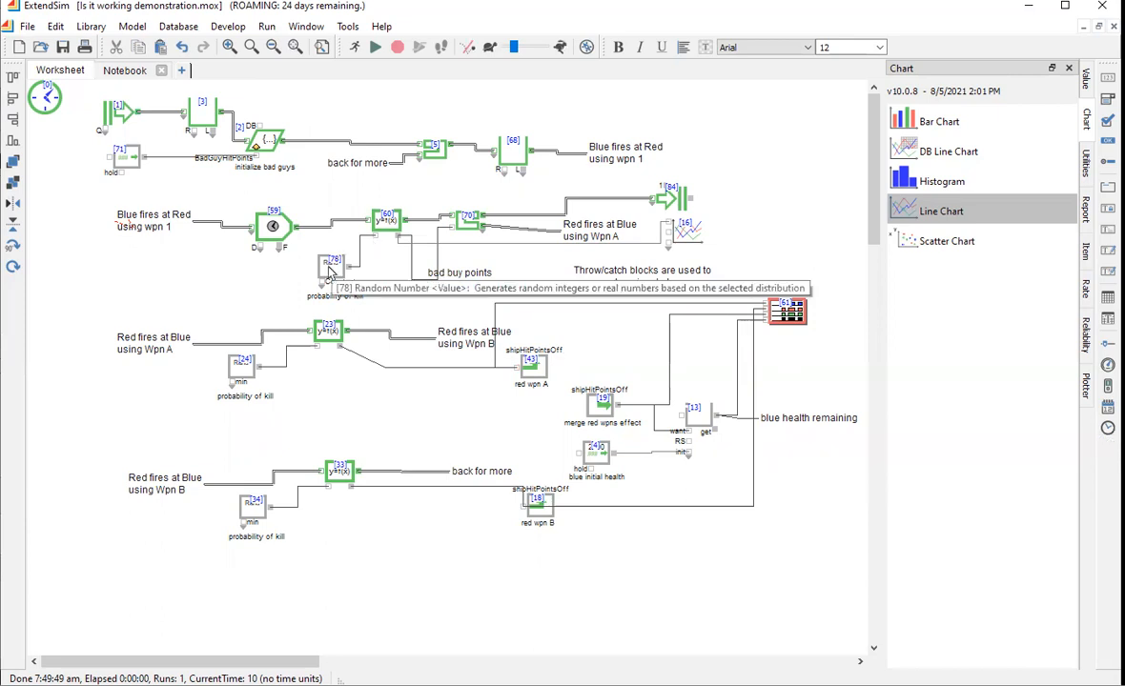
- Turn on 2D animation for the model
{"action": "left_click", "coordinate": [352, 48]}
{"action": "left_click", "coordinate": [351, 49]}
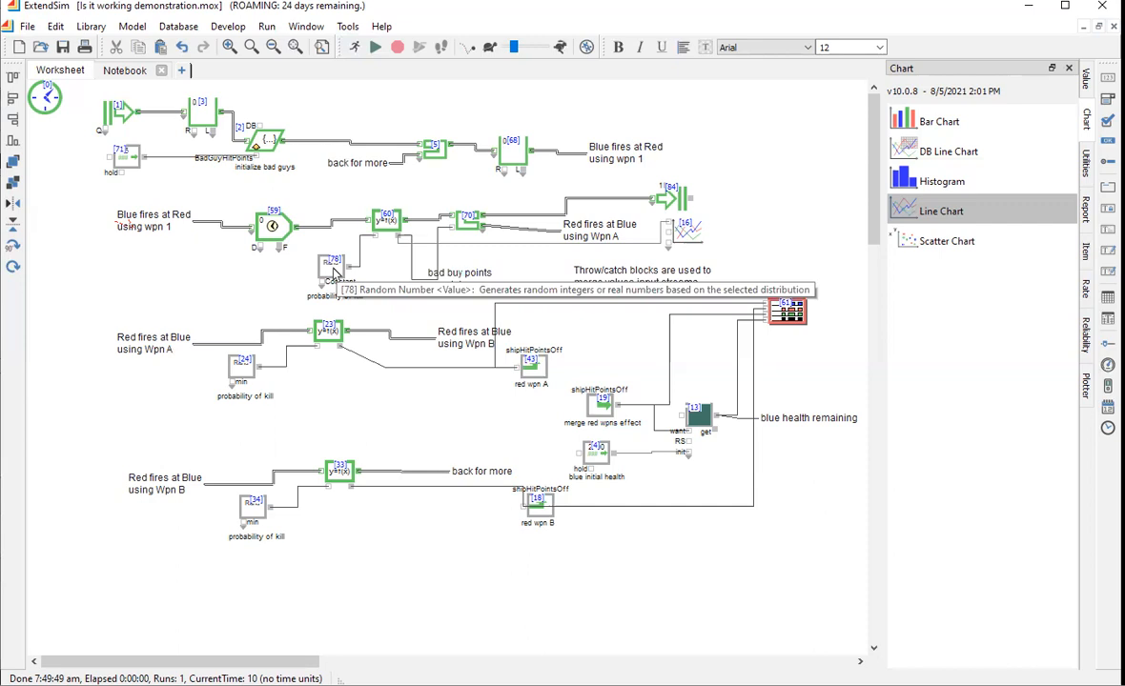
- Set the initial contents of Holding Tank block 13 to 25
{"action": "double_click", "coordinate": [696, 419]}
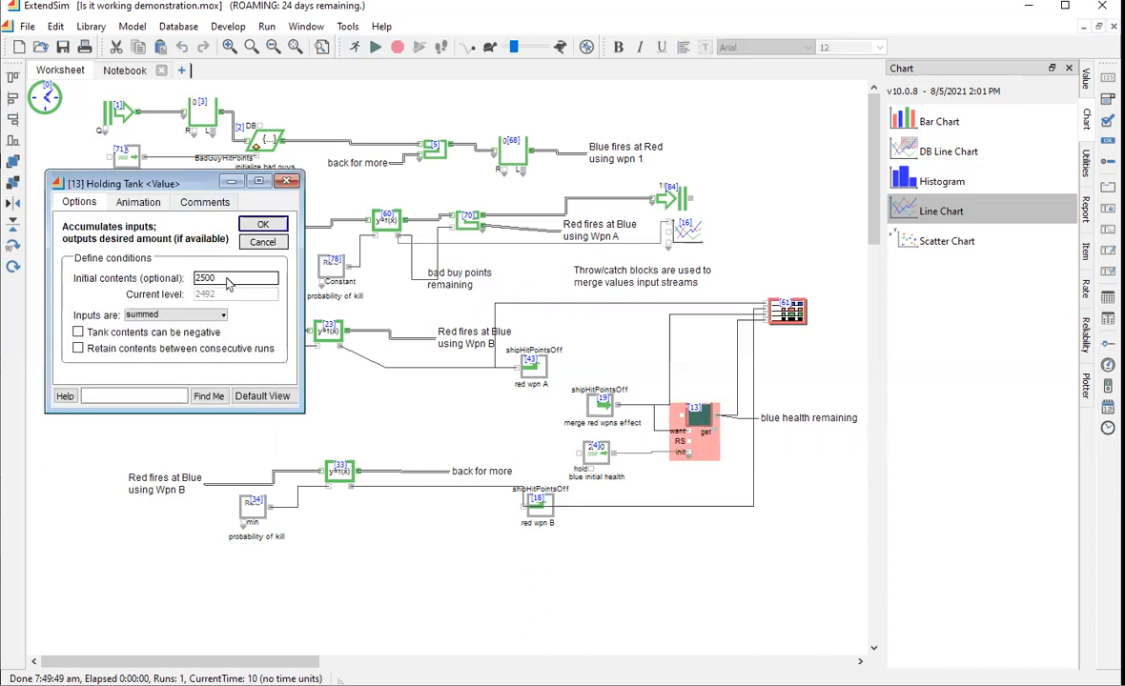
{"action": "double_click", "coordinate": [226, 279]}
{"action": "type", "text": "25"}
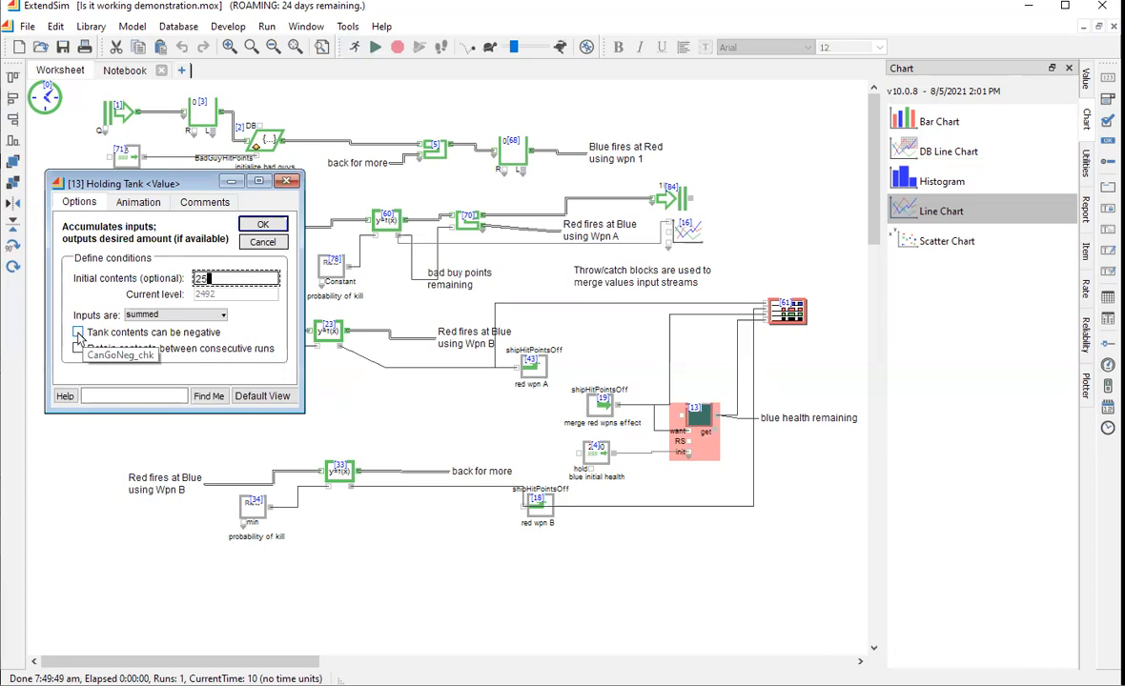
{"action": "left_click", "coordinate": [265, 225]}
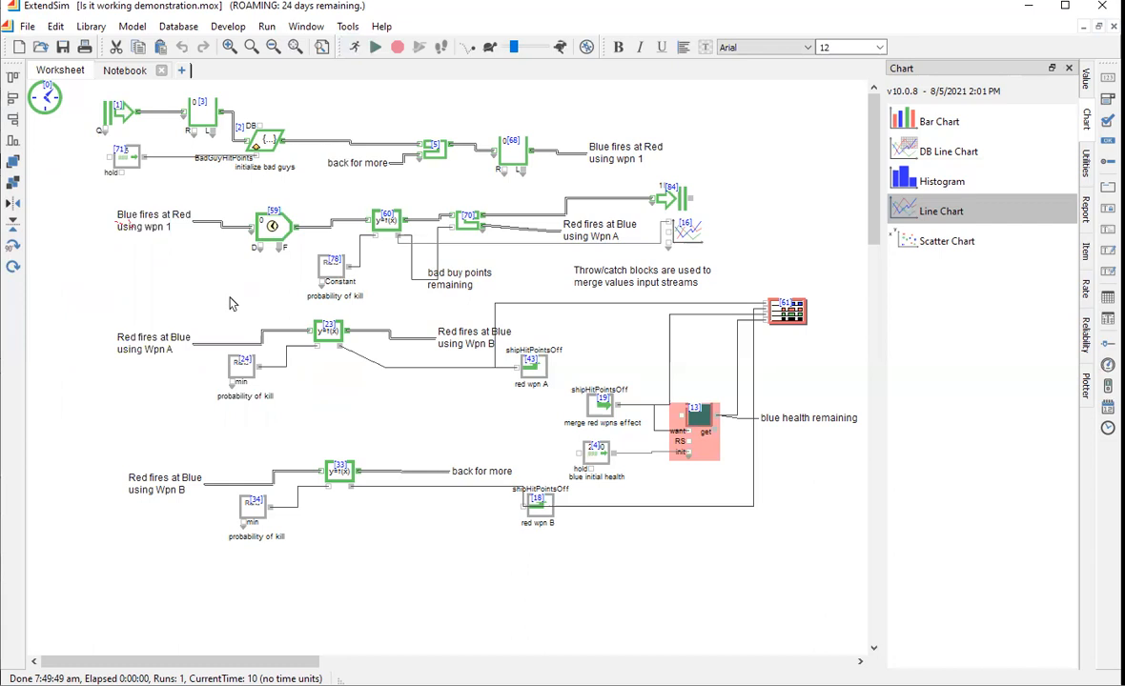
- Change the probability-of-kill distribution in Random Number block 24 to Constant with a value of 0.5
{"action": "double_click", "coordinate": [243, 373]}
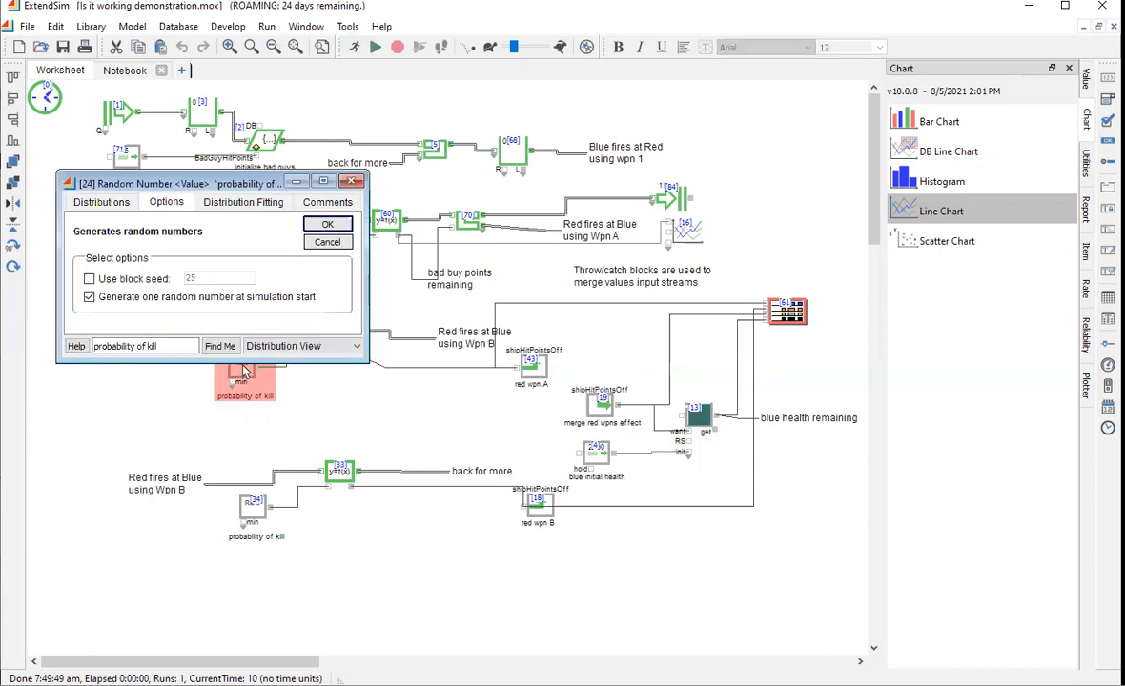
{"action": "left_click", "coordinate": [116, 204]}
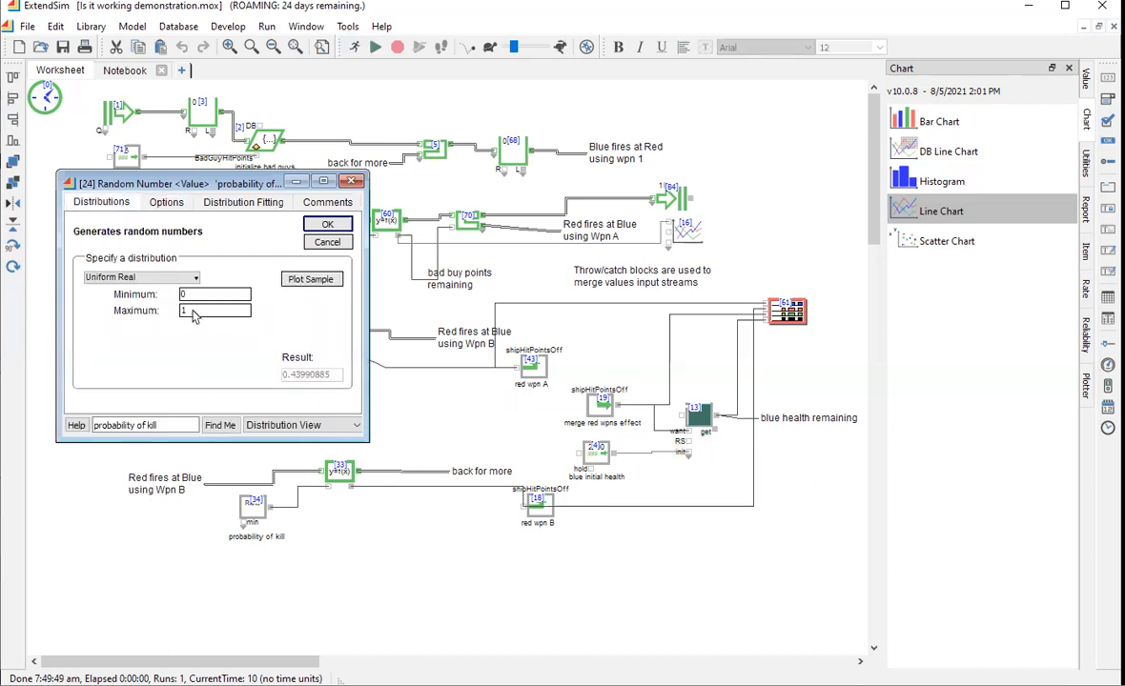
{"action": "left_click", "coordinate": [167, 203]}
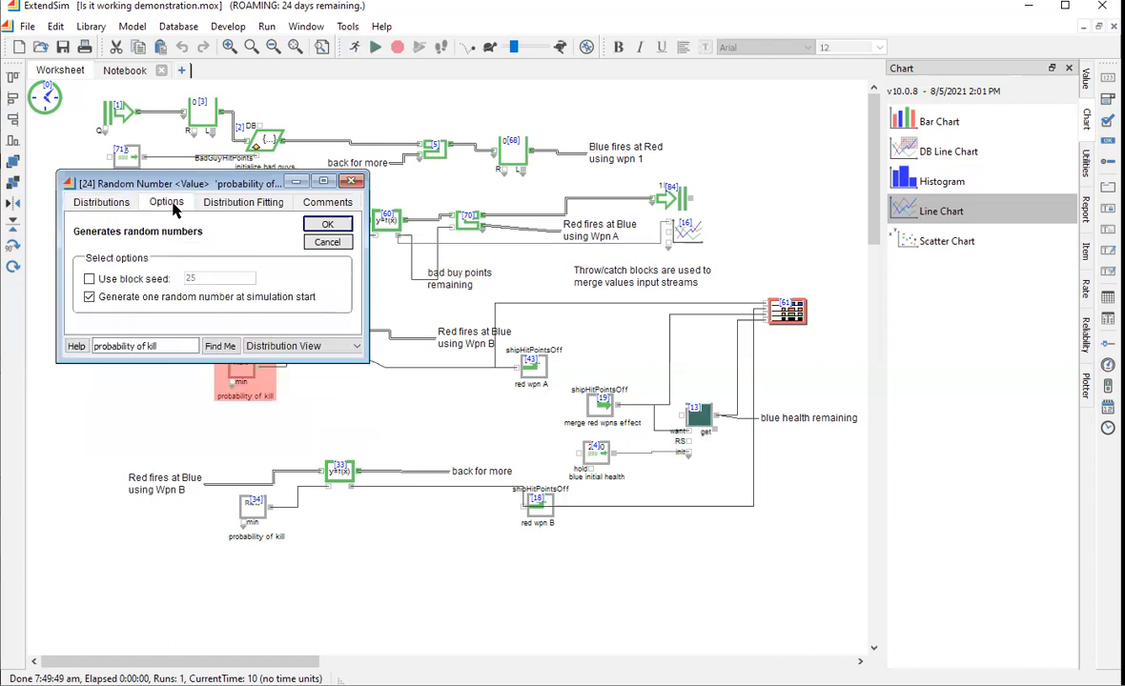
{"action": "left_click", "coordinate": [111, 202]}
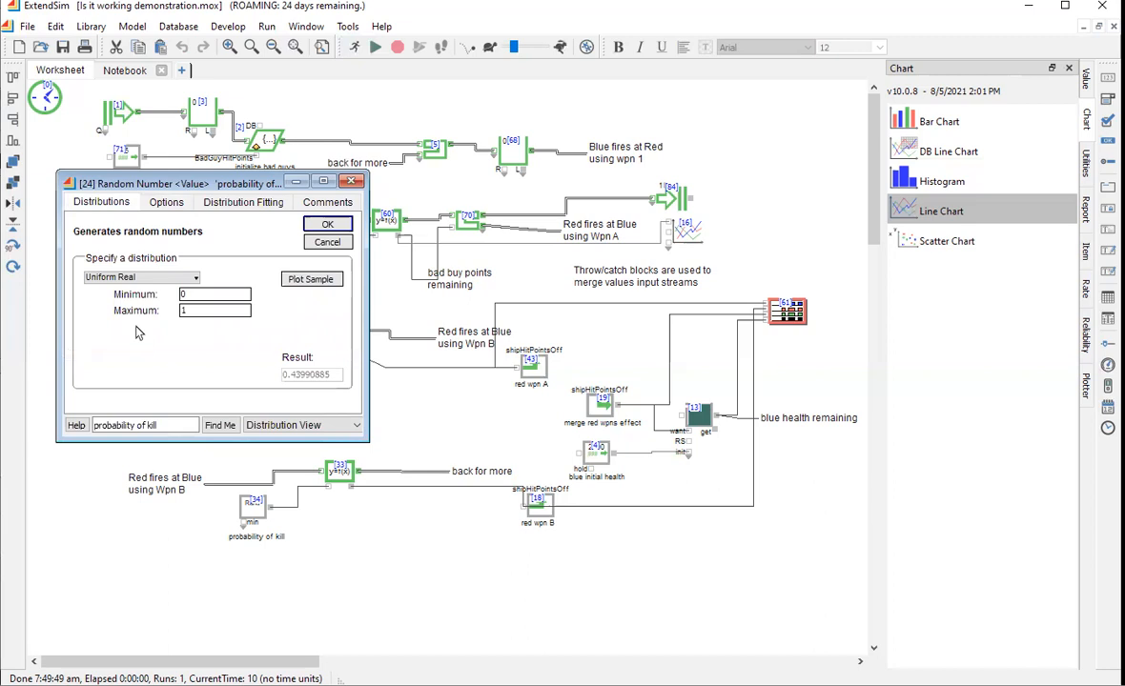
{"action": "left_click", "coordinate": [195, 279]}
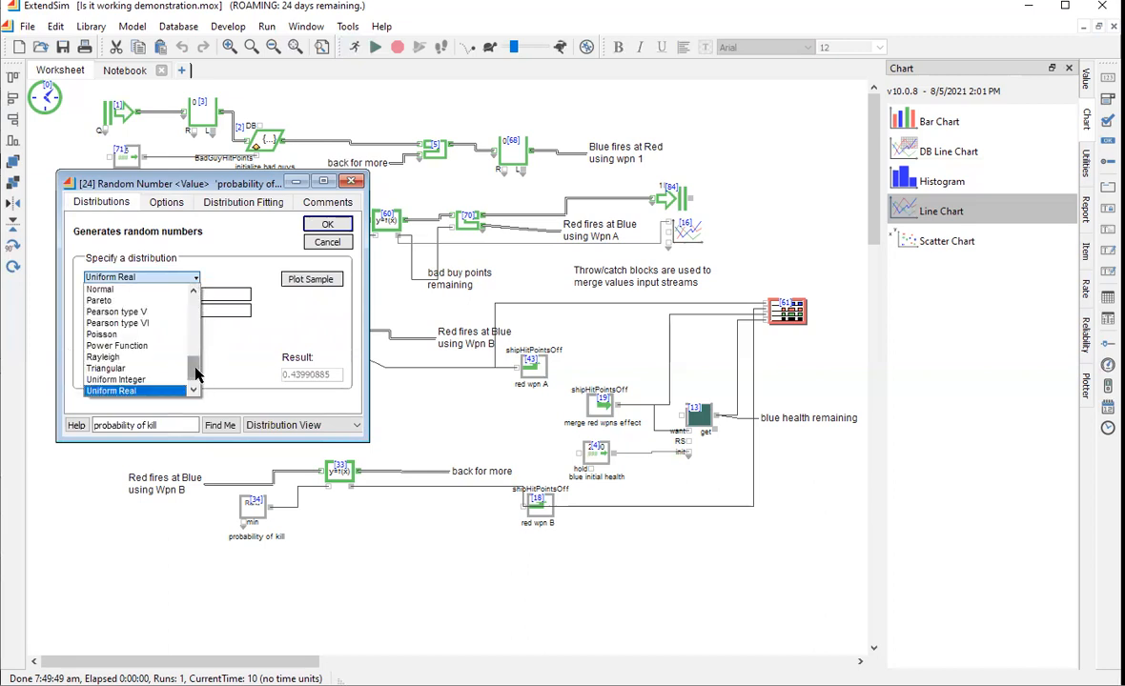
{"action": "left_click_drag", "start_coordinate": [191, 368], "coordinate": [191, 298]}
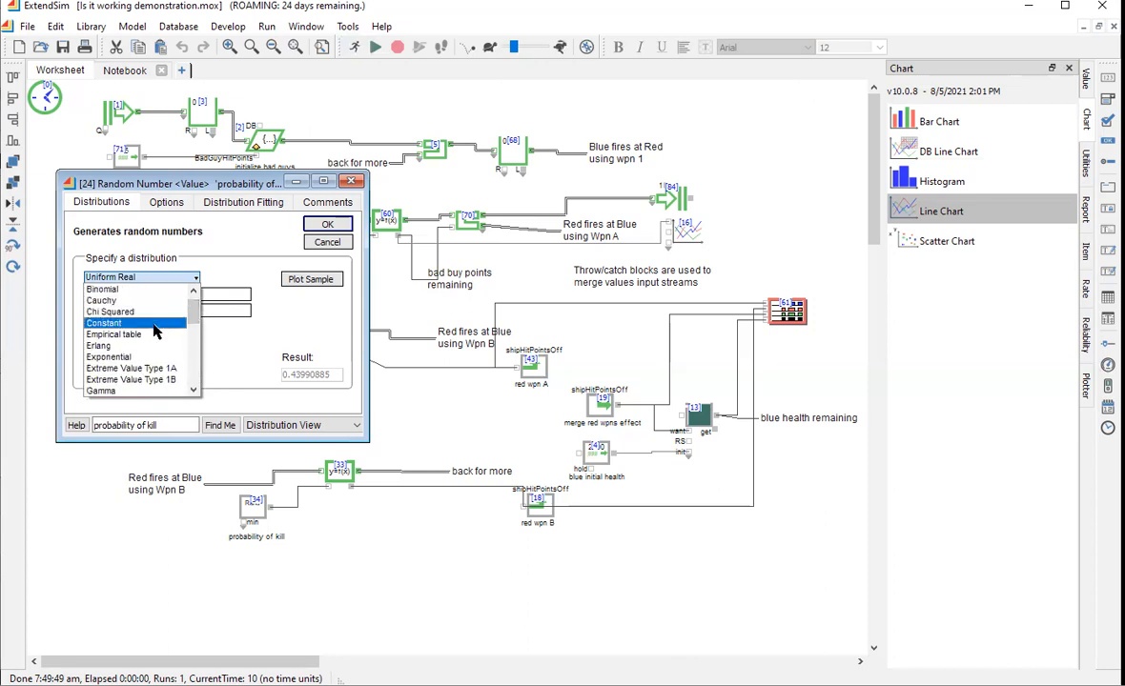
{"action": "left_click", "coordinate": [157, 324]}
{"action": "double_click", "coordinate": [193, 297]}
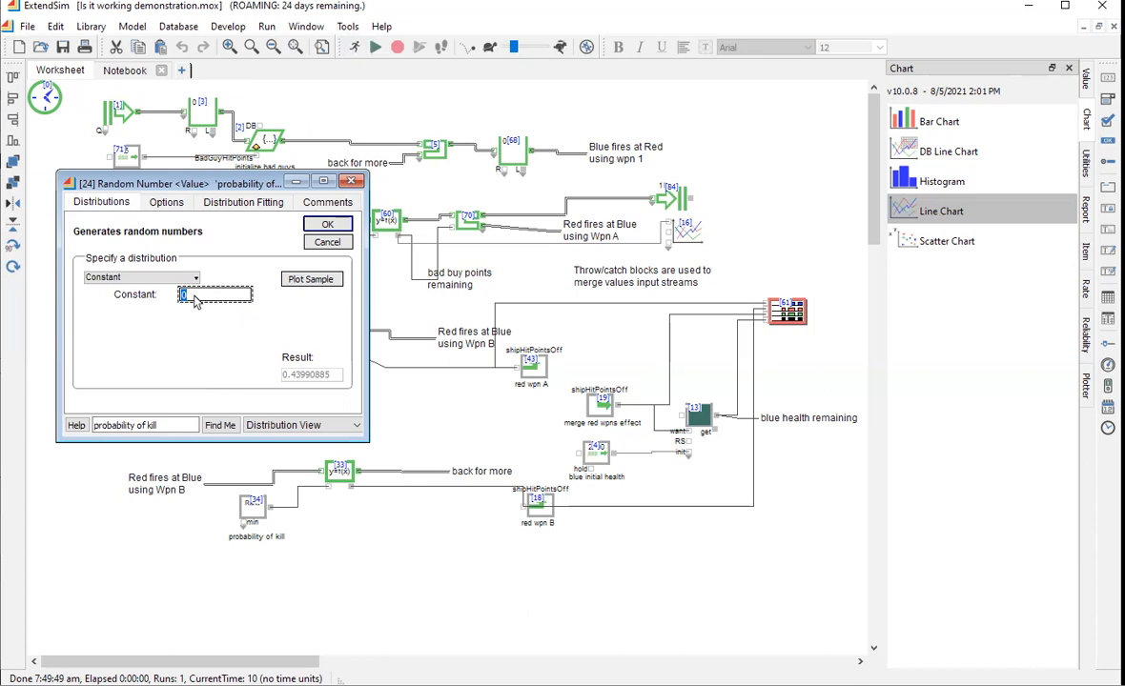
{"action": "type", "text": "0.5"}
{"action": "left_click", "coordinate": [324, 223]}
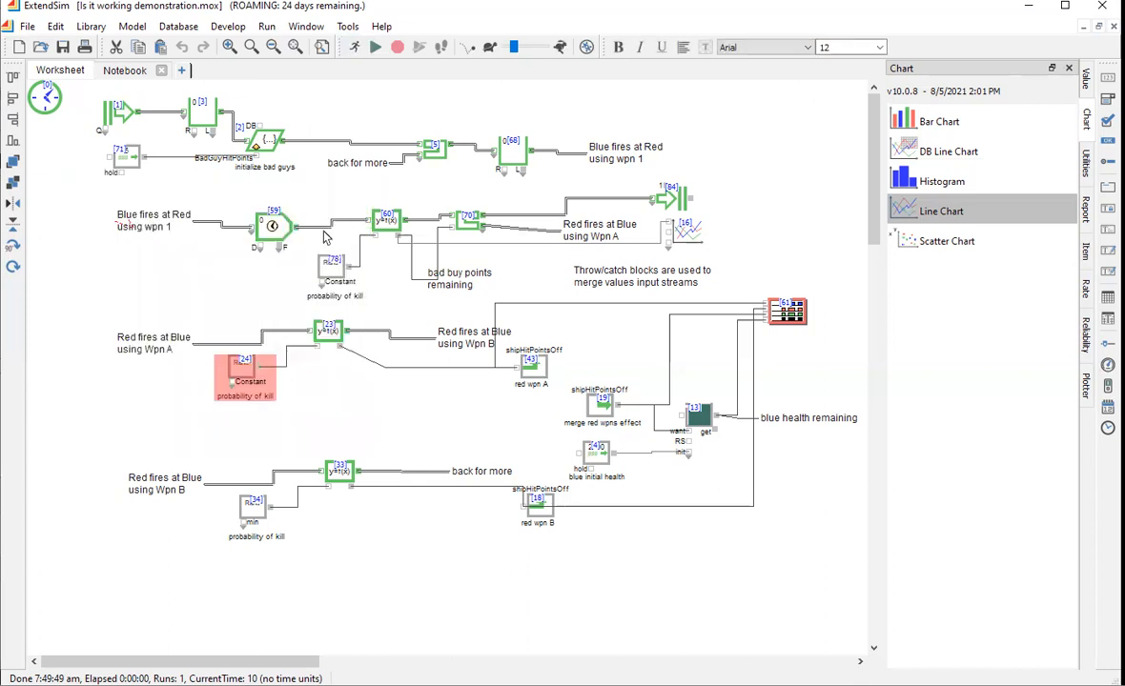
- Change the probability-of-kill distribution in Random Number block 34 to Constant with a value of 0.5
{"action": "double_click", "coordinate": [248, 515]}
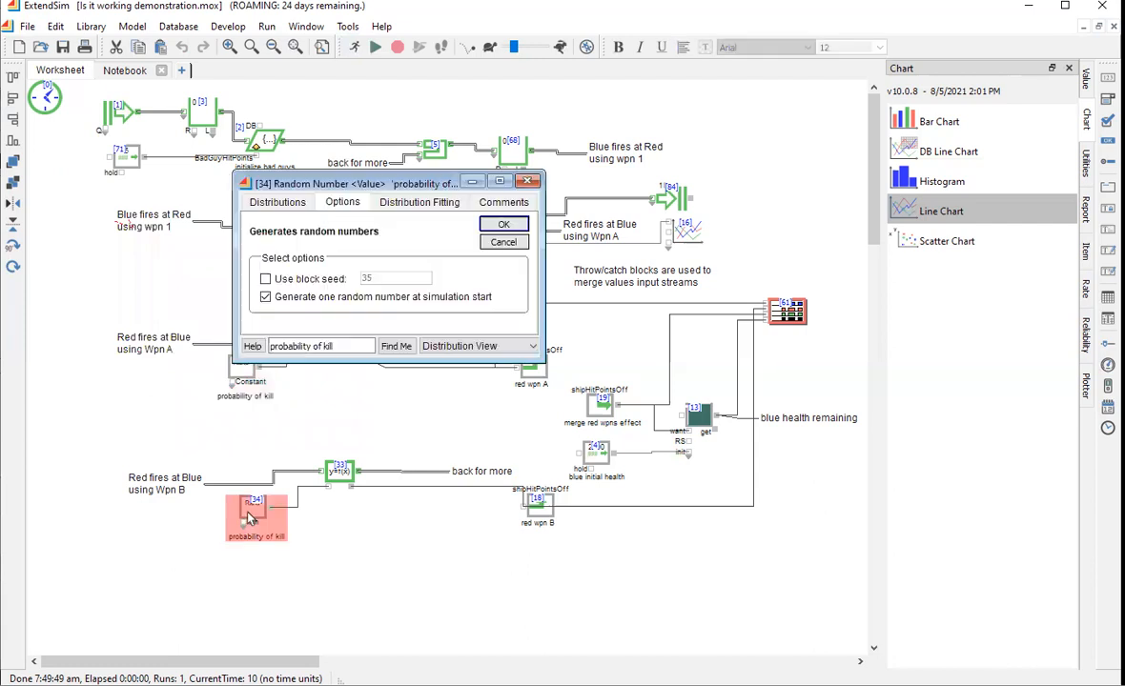
{"action": "left_click", "coordinate": [277, 203]}
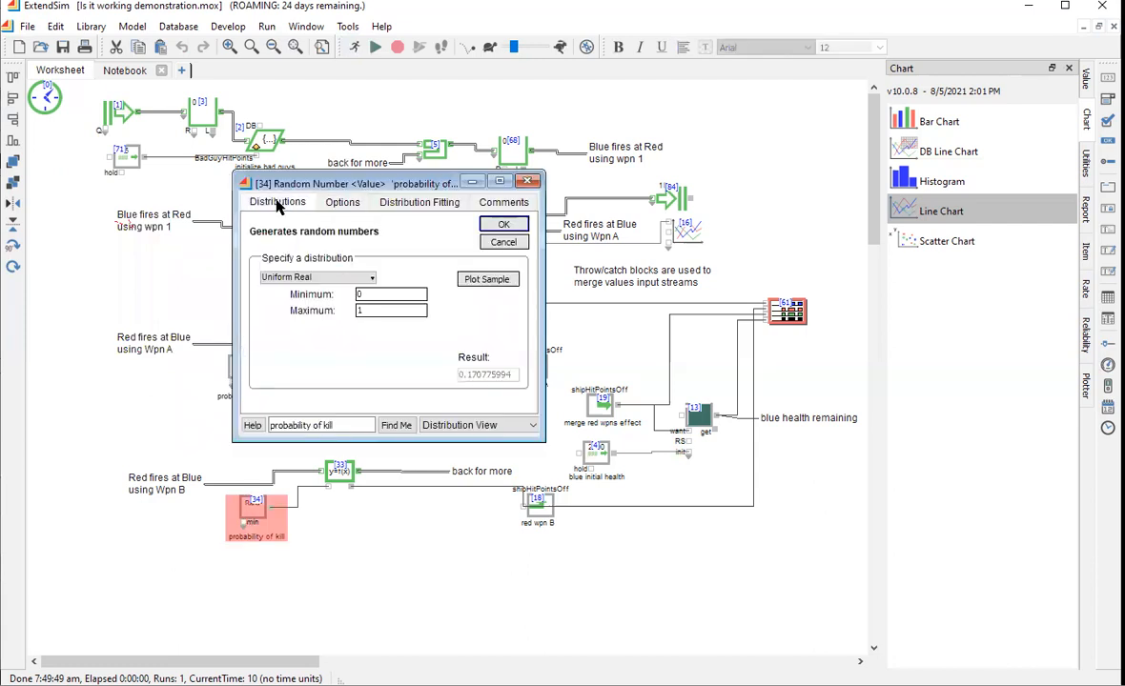
{"action": "left_click", "coordinate": [372, 279]}
{"action": "left_click_drag", "start_coordinate": [369, 371], "coordinate": [372, 322]}
{"action": "left_click", "coordinate": [304, 311]}
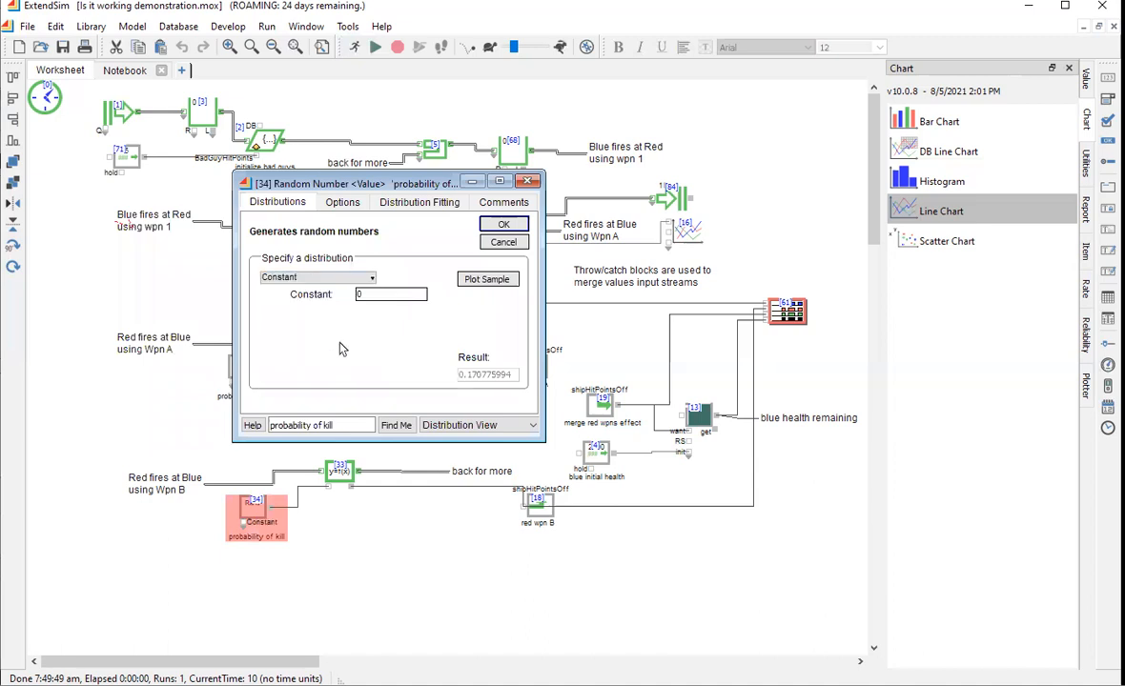
{"action": "double_click", "coordinate": [376, 297]}
{"action": "type", "text": "0.5"}
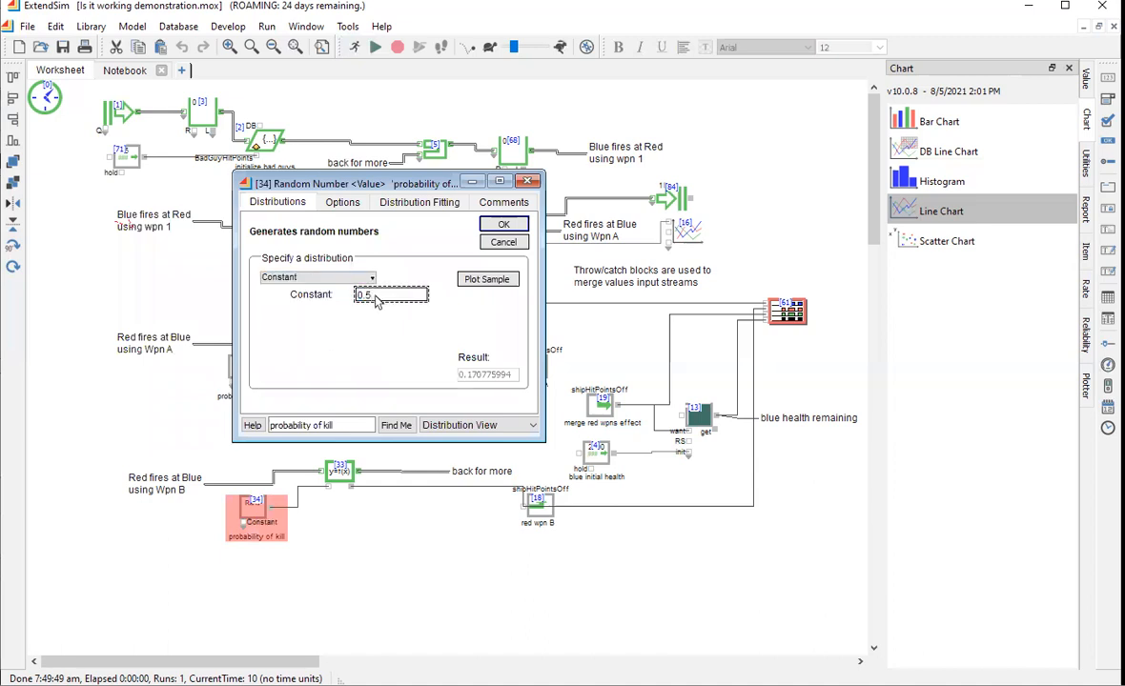
{"action": "left_click", "coordinate": [503, 224]}
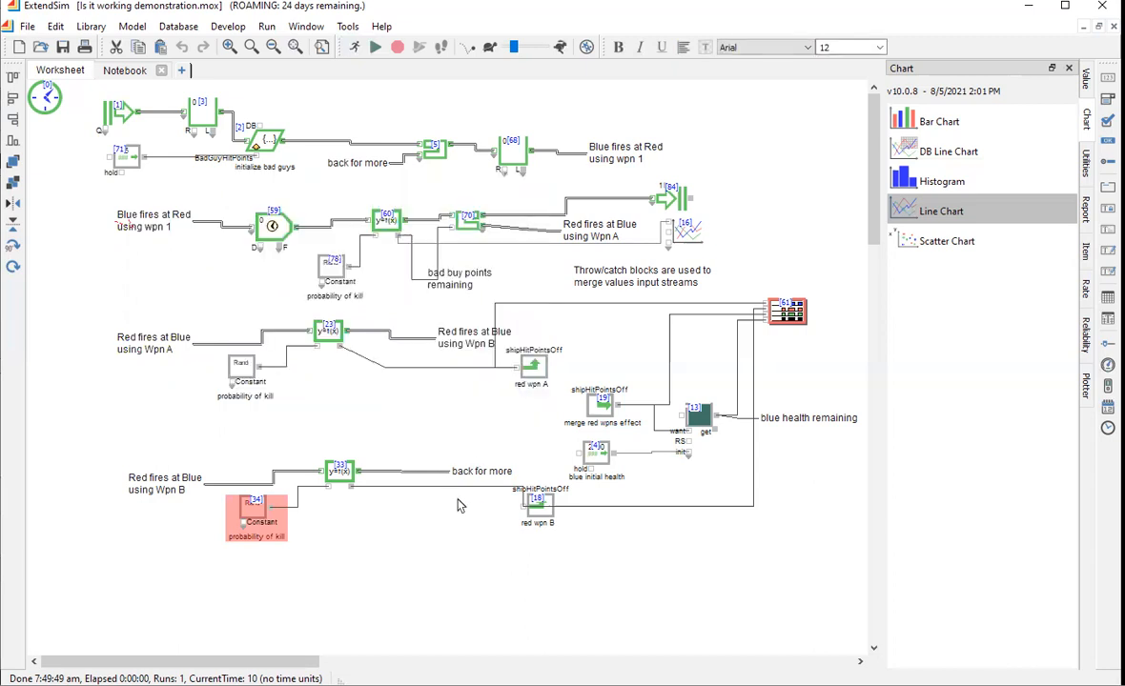
- Save and run the model, checking the statistics of Queue block 3 during the run
{"action": "left_click", "coordinate": [65, 50]}
{"action": "left_click", "coordinate": [376, 48]}
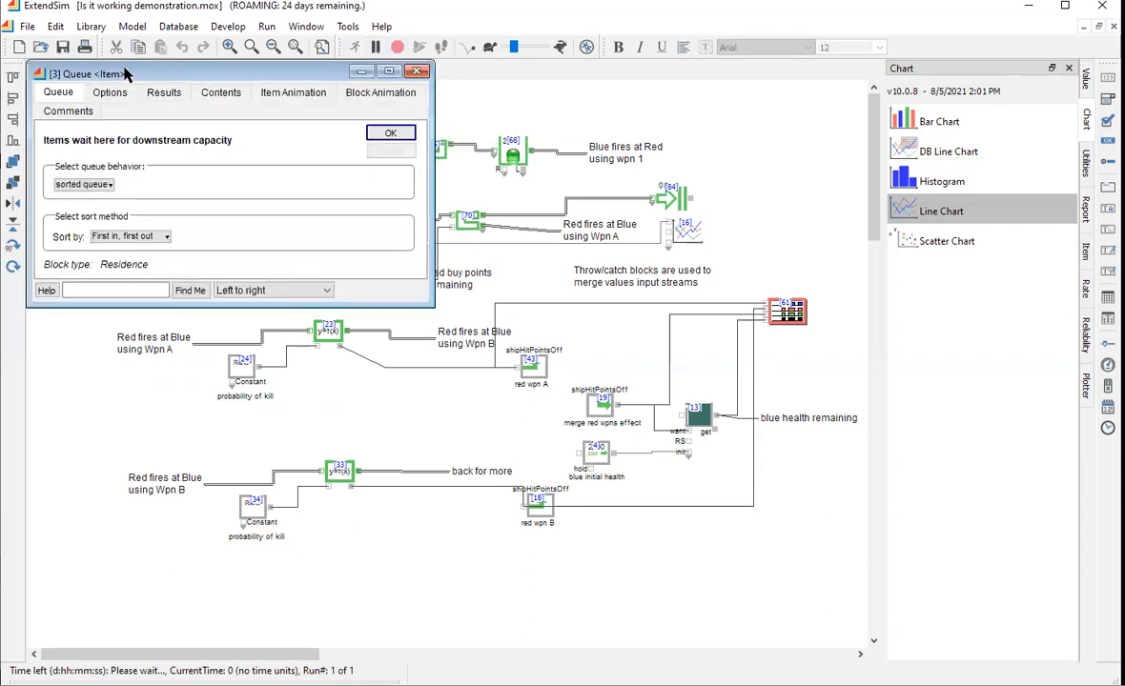
{"action": "left_click", "coordinate": [160, 95]}
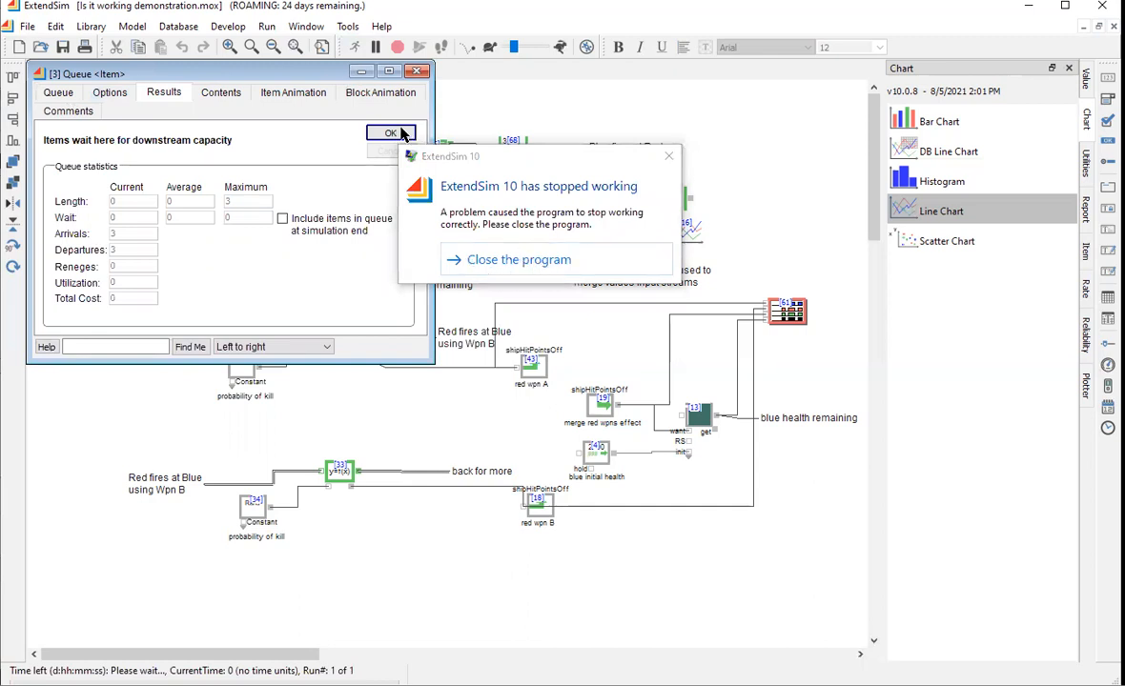
- Close the stopped program and reopen Is it working demonstration.mox from the recent files, with its window maximized
{"action": "left_click", "coordinate": [519, 259]}
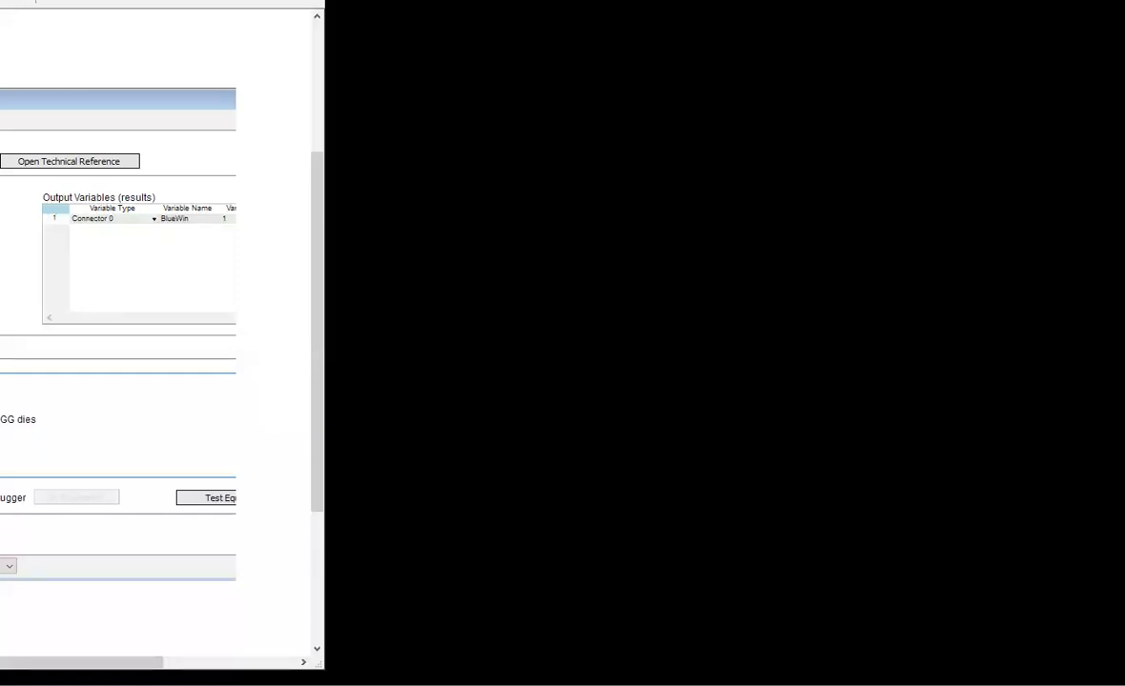
{"action": "right_click", "coordinate": [94, 685]}
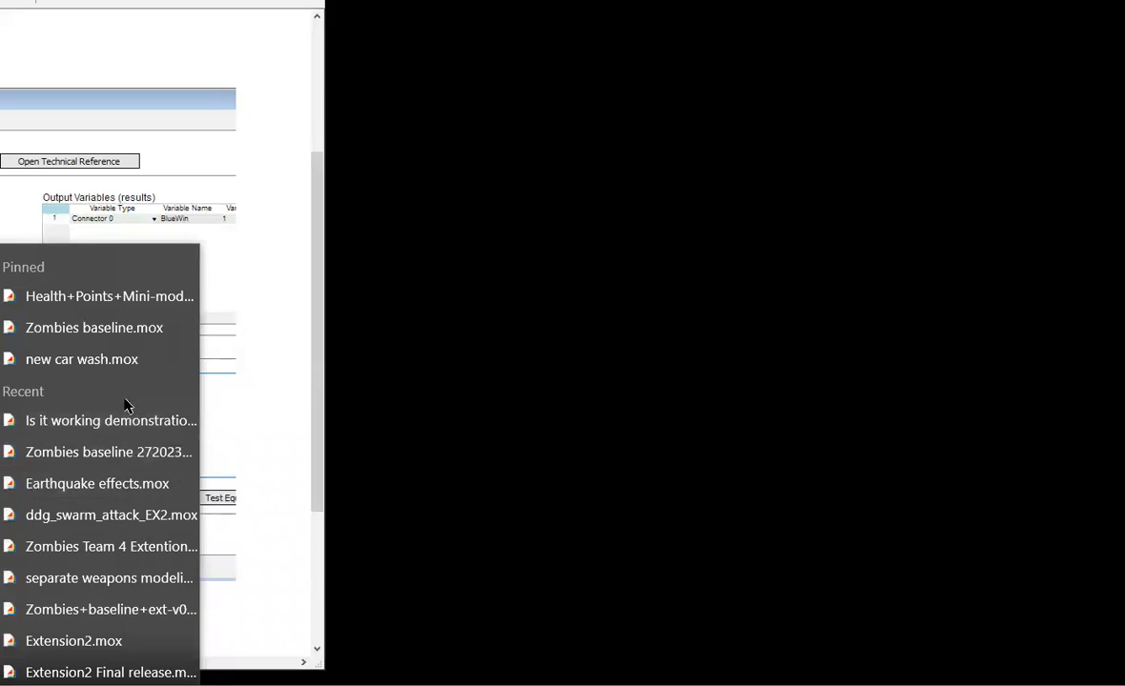
{"action": "left_click", "coordinate": [119, 424]}
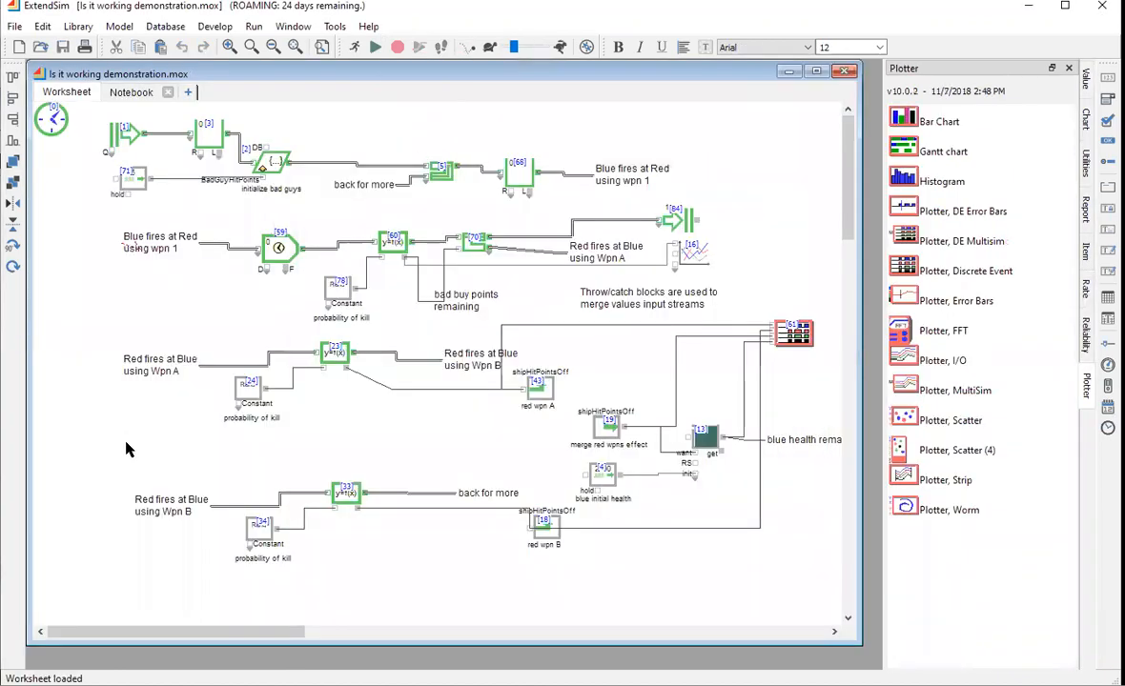
{"action": "left_click", "coordinate": [815, 72]}
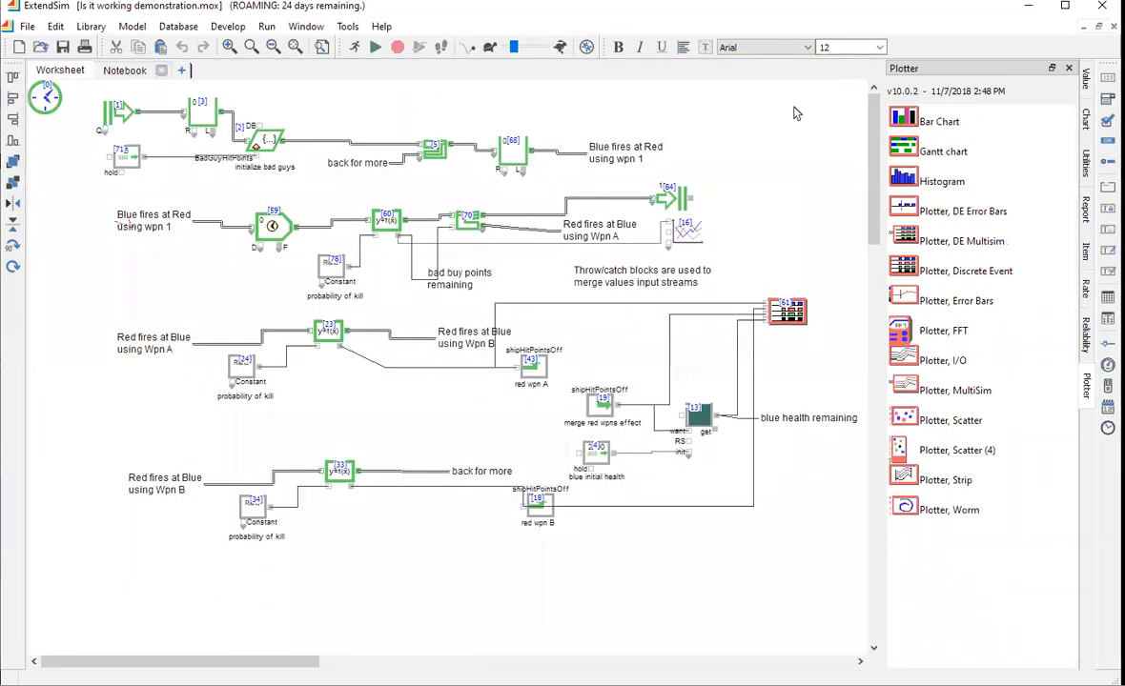
- Try rerunning the simulation with animation on, and restart the program with Is it working demonstration.mox maximized
{"action": "left_click", "coordinate": [375, 48]}
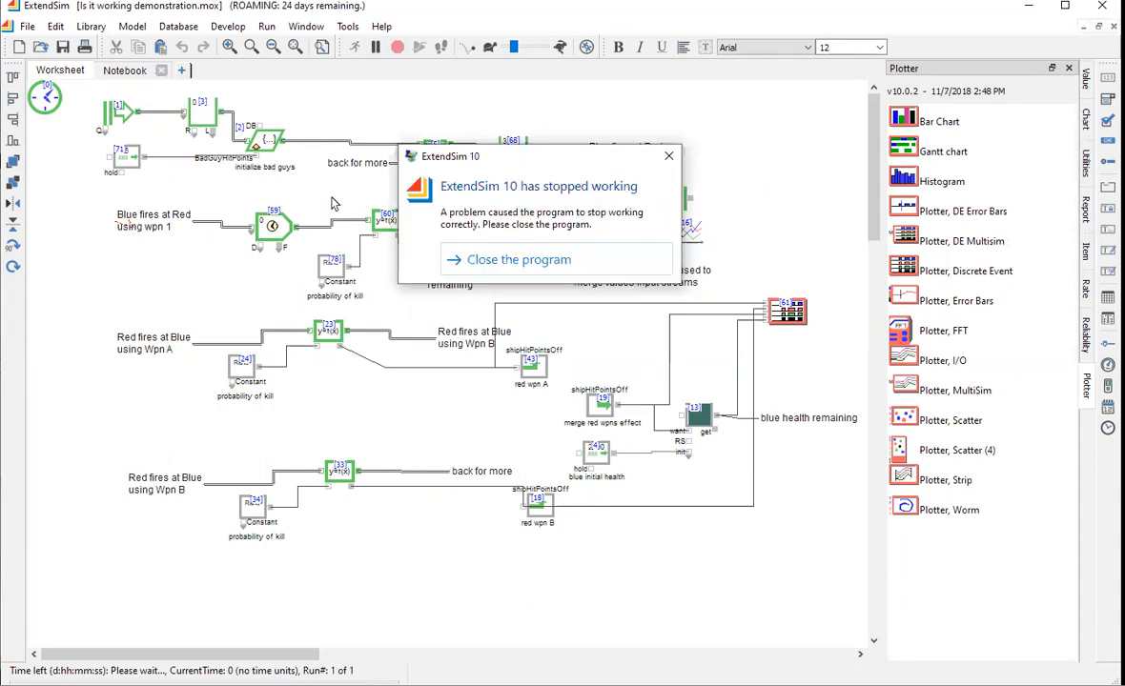
{"action": "left_click", "coordinate": [519, 261]}
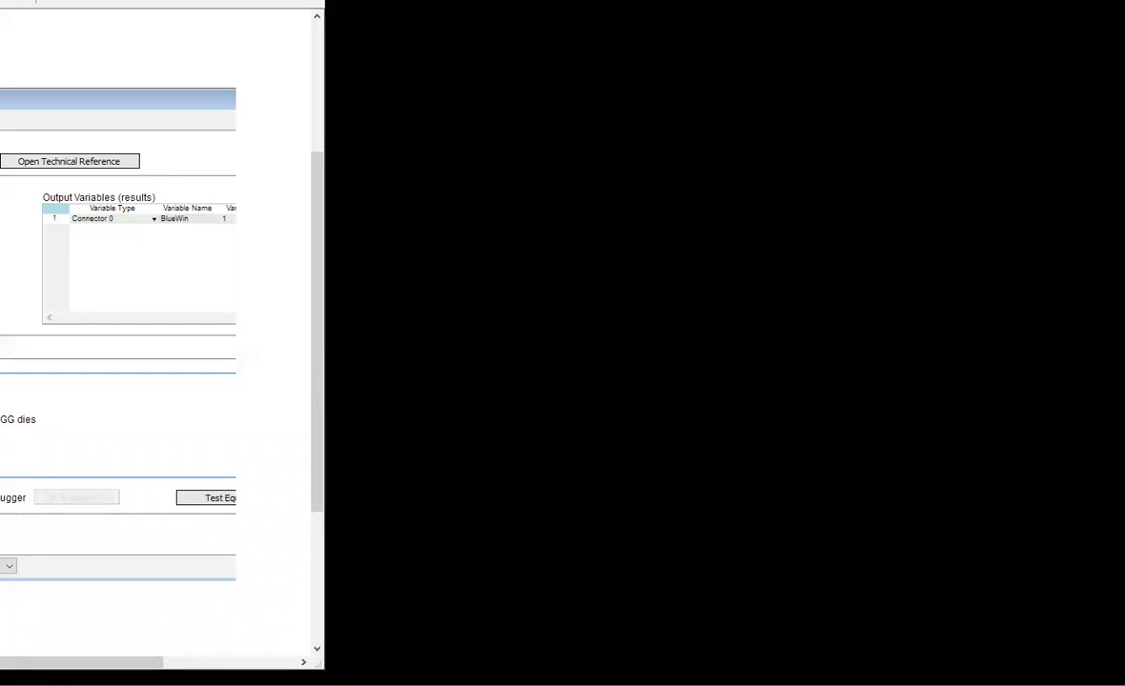
{"action": "right_click", "coordinate": [96, 684]}
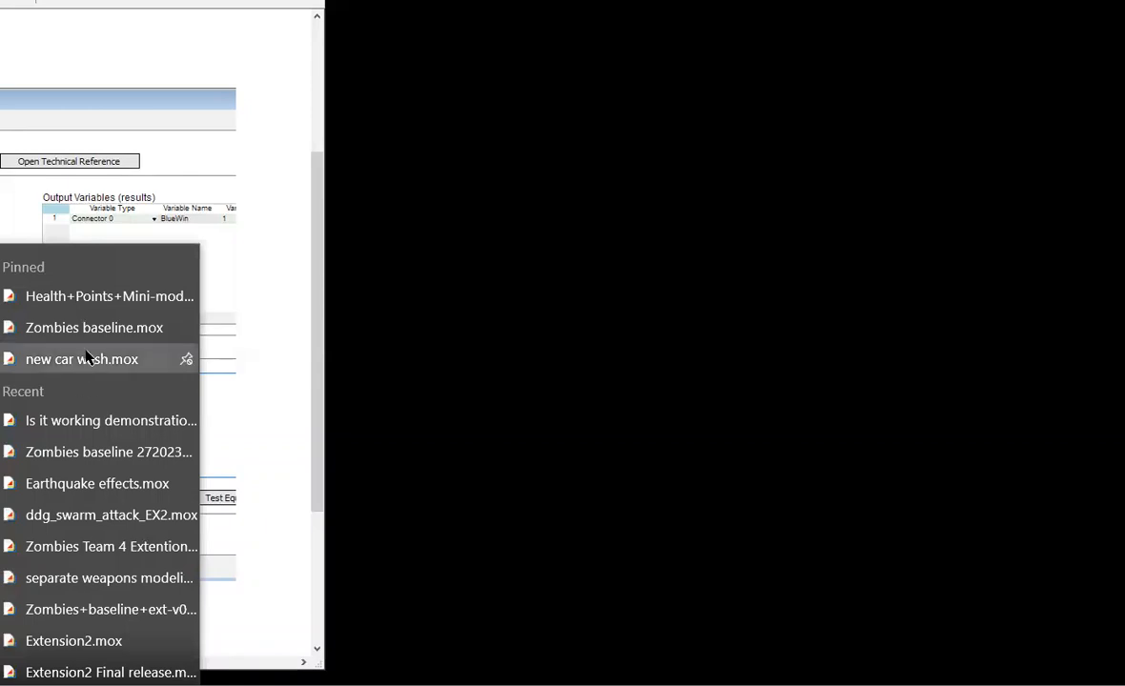
{"action": "left_click", "coordinate": [93, 432]}
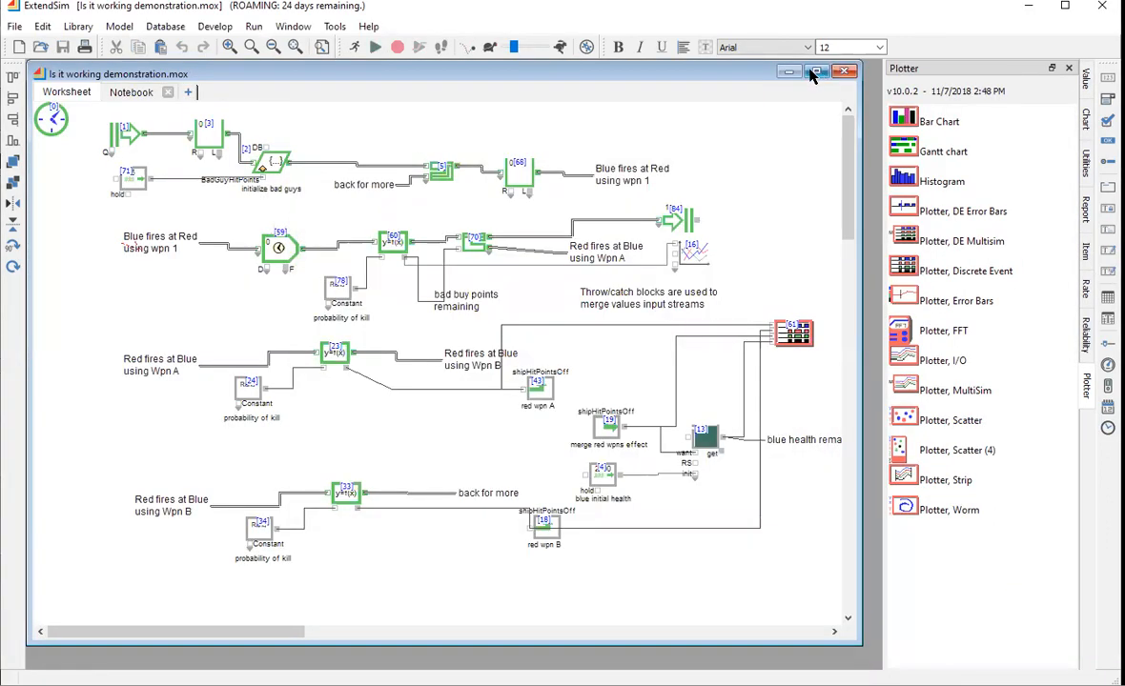
{"action": "double_click", "coordinate": [749, 70]}
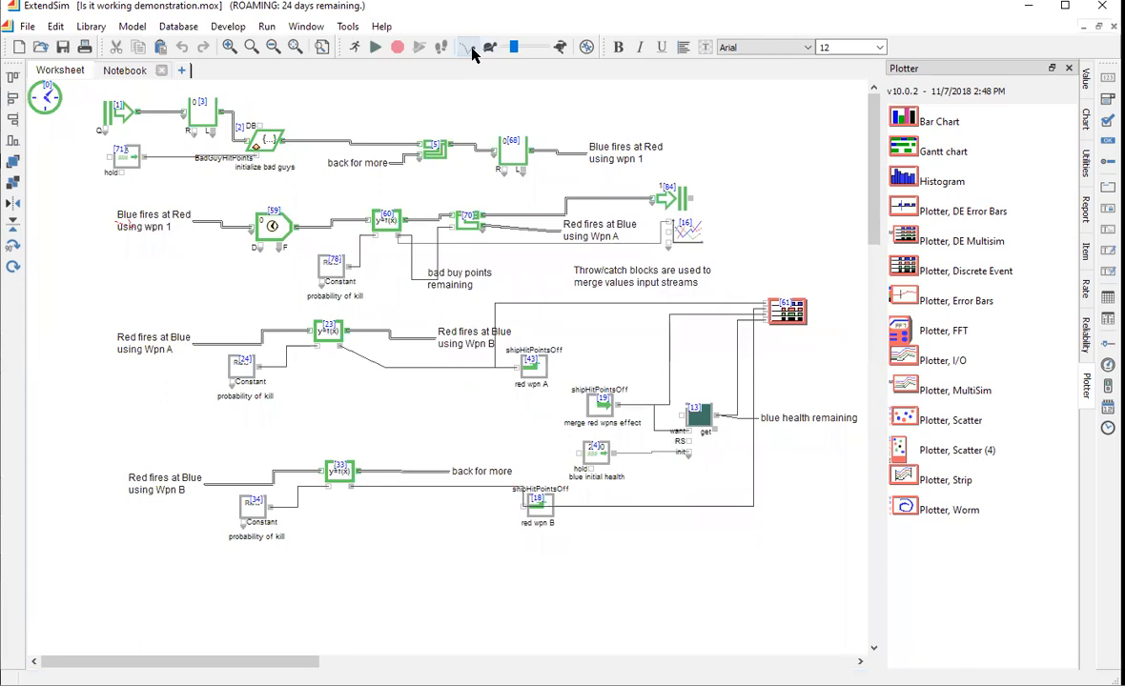
- Turn off 2D animation and run the simulation
{"action": "left_click", "coordinate": [467, 48]}
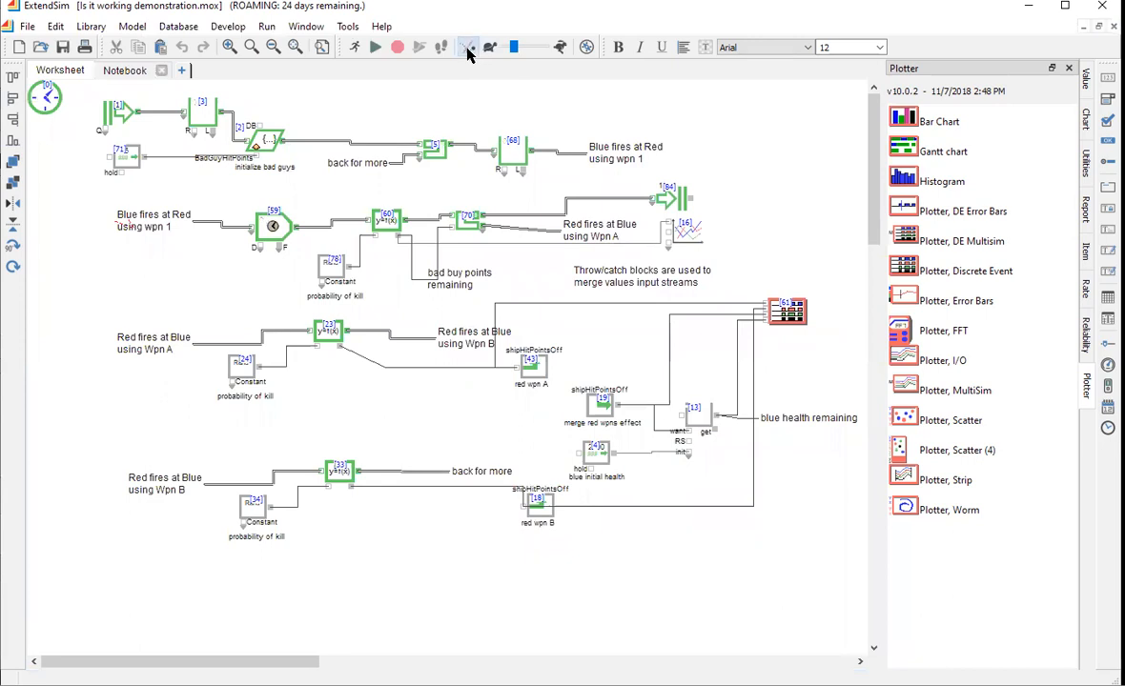
{"action": "left_click", "coordinate": [375, 48]}
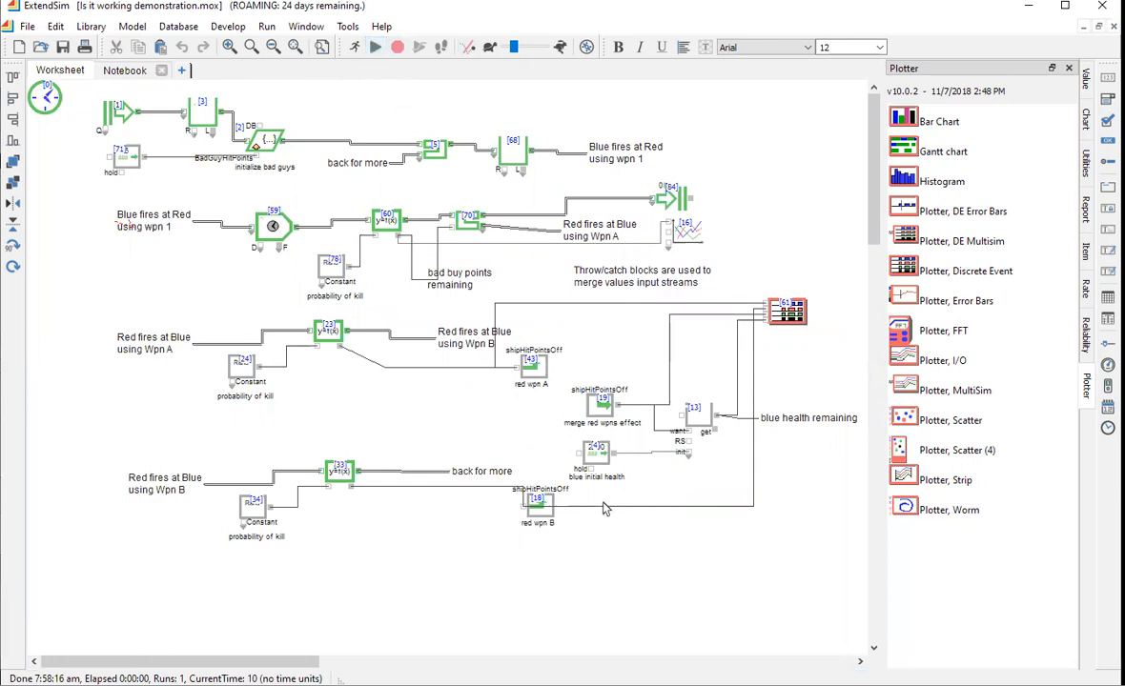
- Bring the graph of Discrete Event plotter block 61 into view and autoscale its Y axis
{"action": "double_click", "coordinate": [788, 313]}
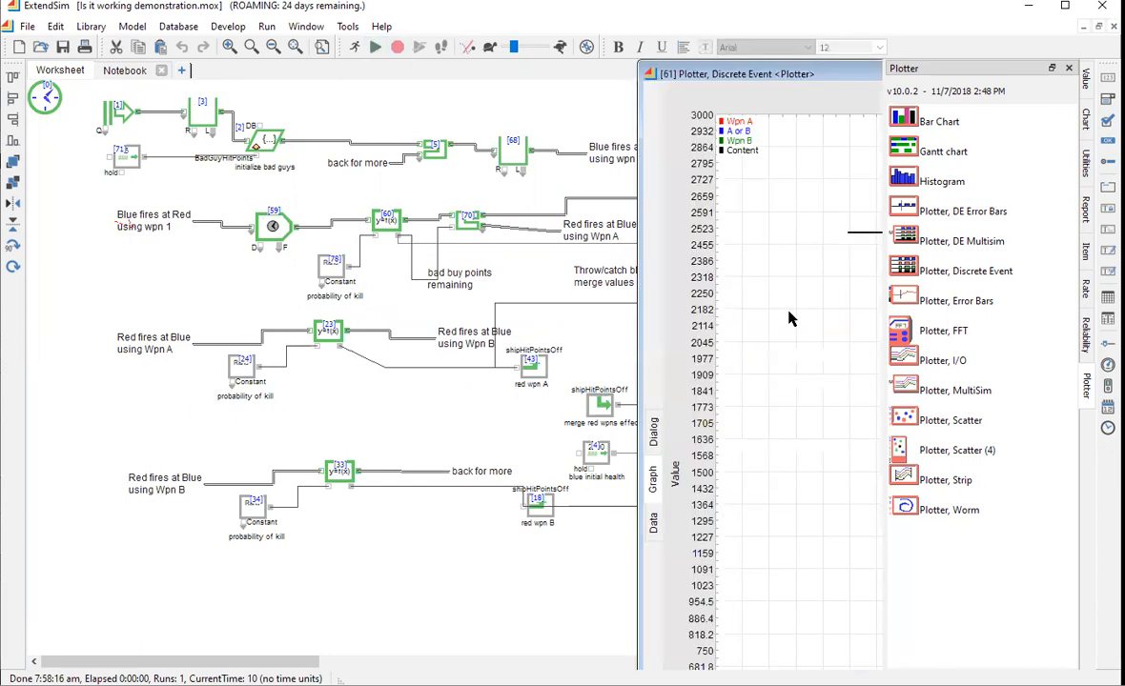
{"action": "left_click_drag", "start_coordinate": [744, 74], "coordinate": [187, 76]}
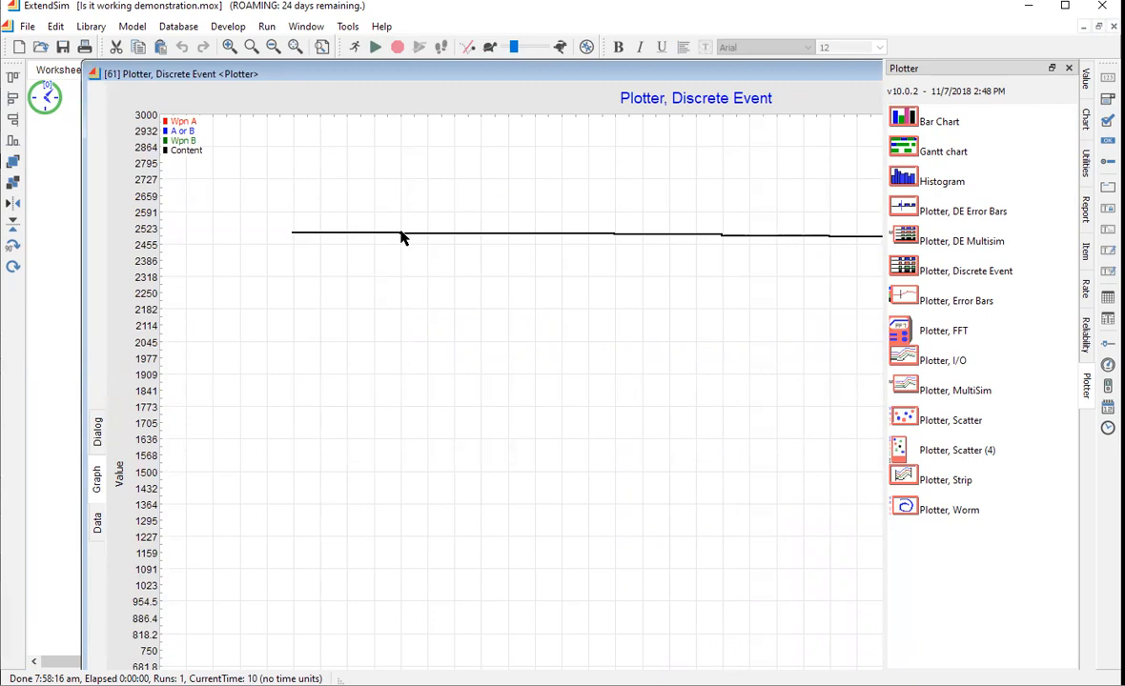
{"action": "left_click_drag", "start_coordinate": [508, 75], "coordinate": [464, 83]}
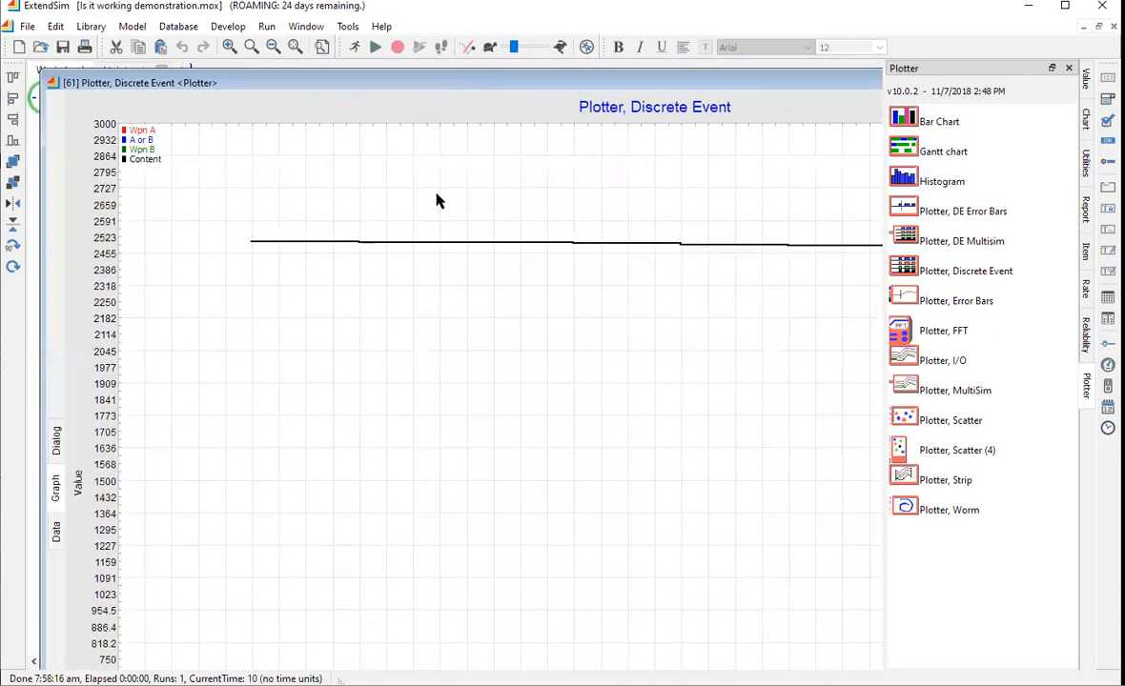
{"action": "right_click", "coordinate": [361, 278]}
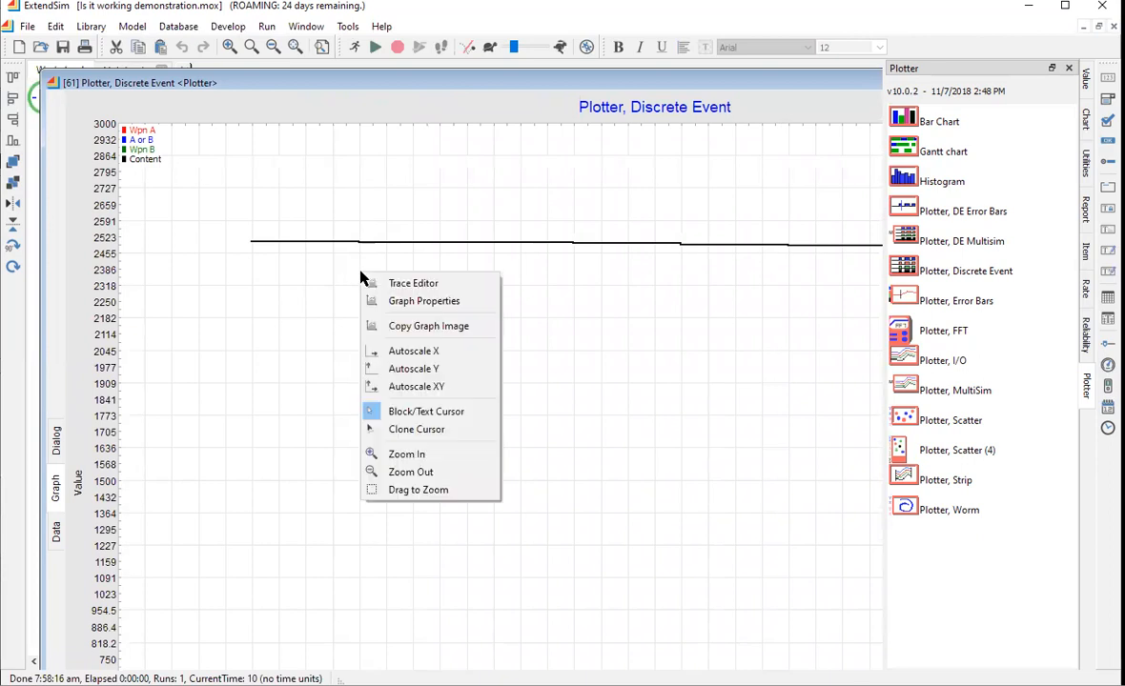
{"action": "left_click", "coordinate": [401, 373]}
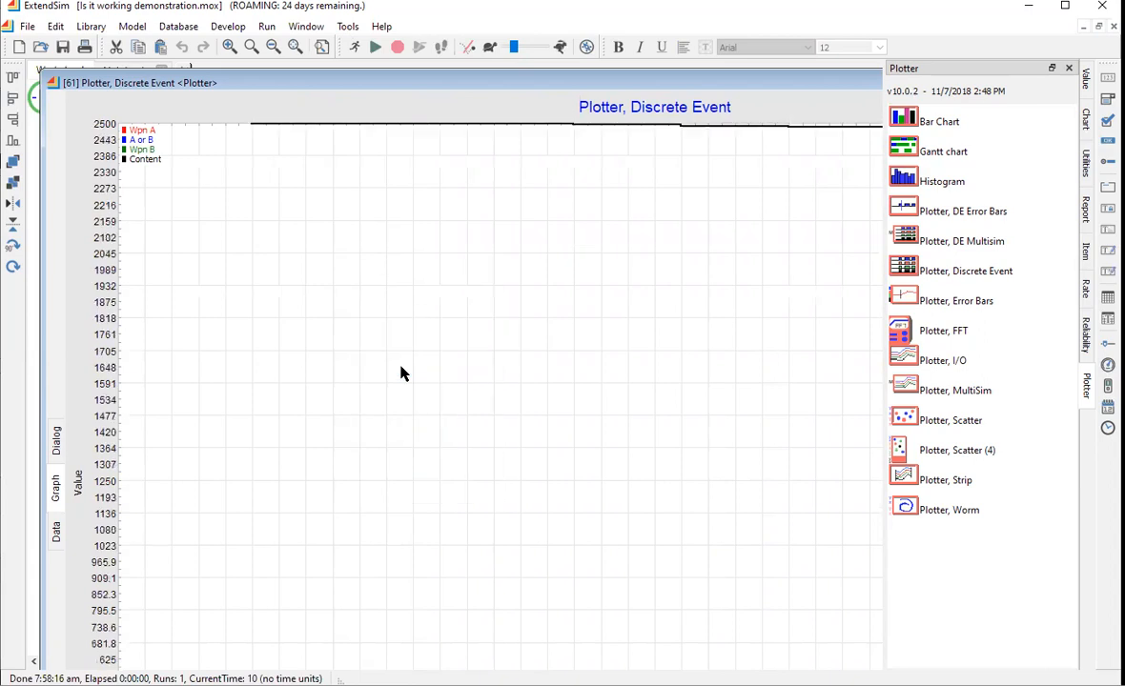
{"action": "right_click", "coordinate": [377, 286]}
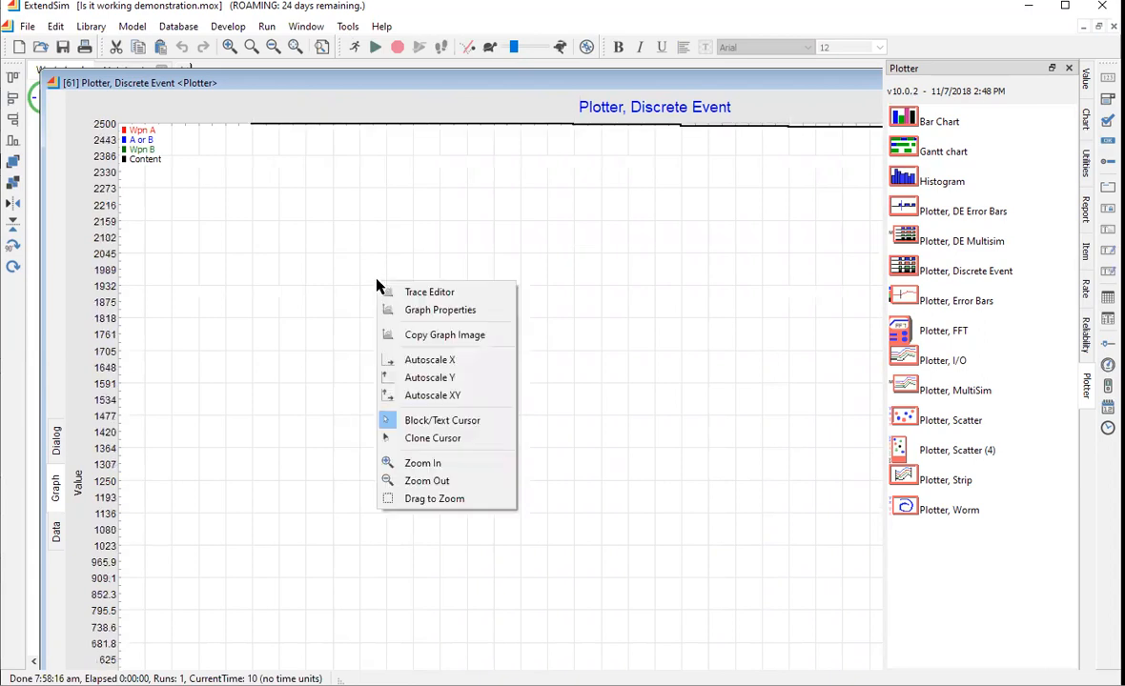
{"action": "left_click", "coordinate": [332, 279]}
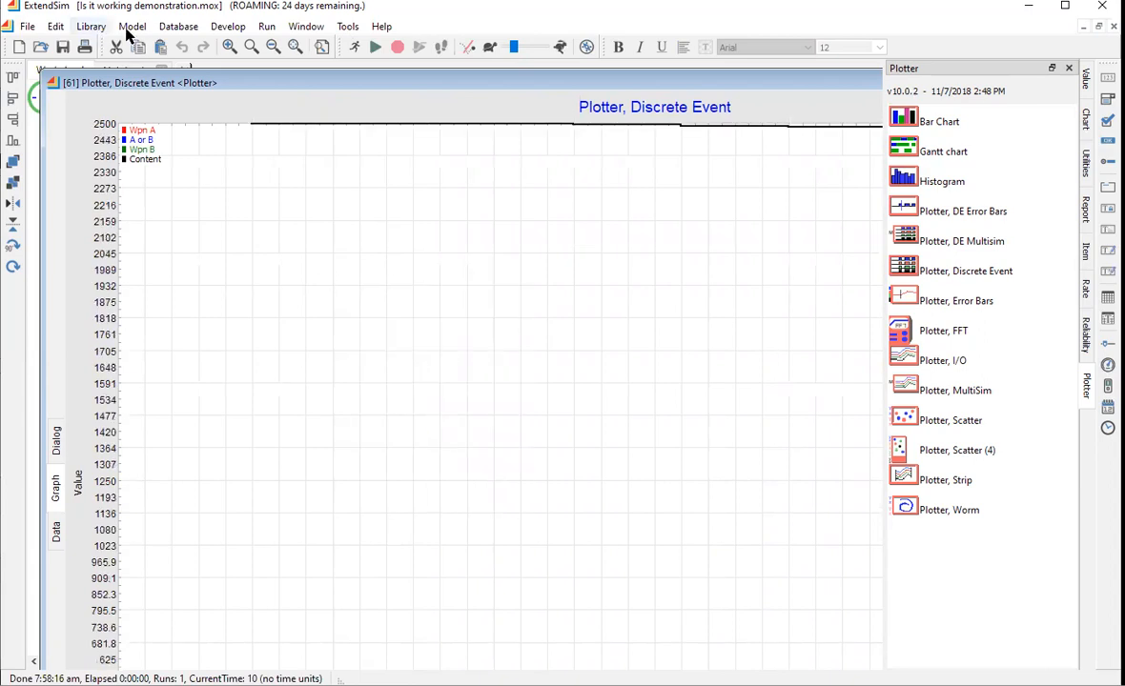
- Examine plotter block 61's data table, enlarged to show all weapon-effect and tank-contents columns
{"action": "left_click", "coordinate": [54, 519]}
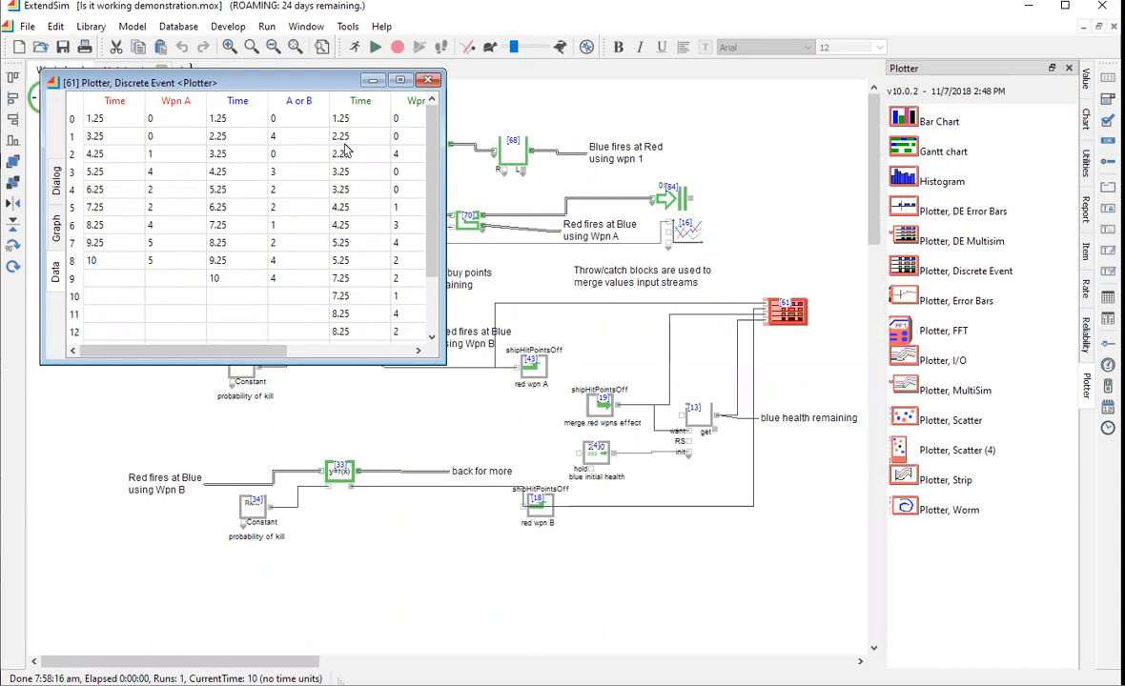
{"action": "left_click_drag", "start_coordinate": [440, 365], "coordinate": [676, 513]}
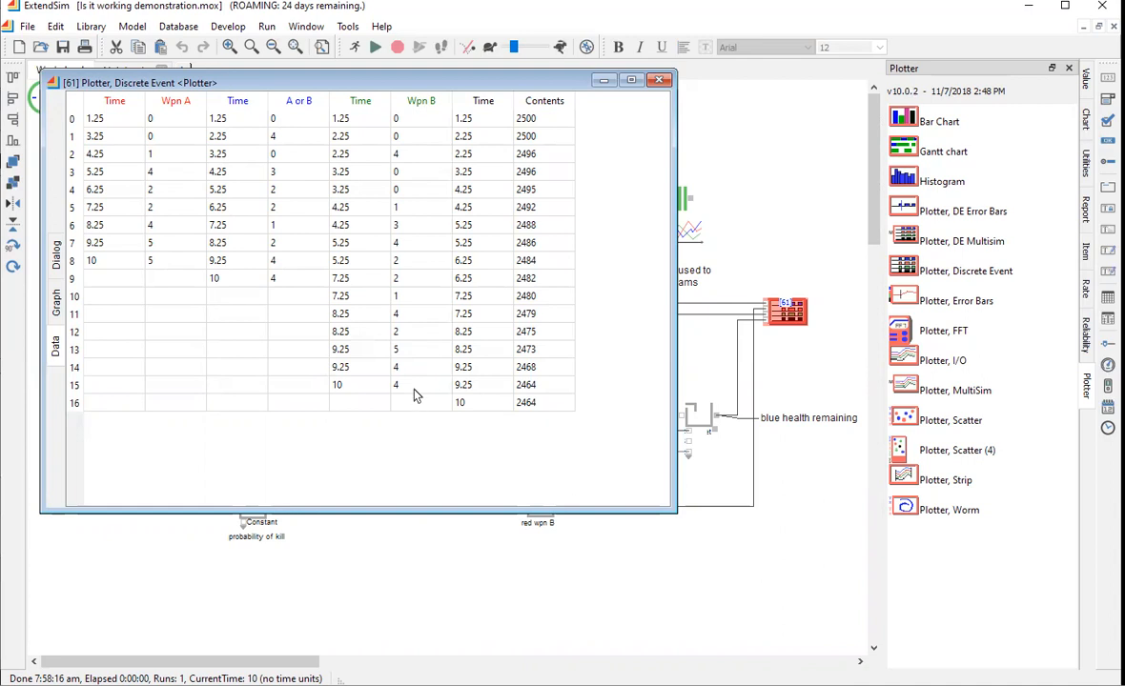
- Check the connection from the blue health remaining tank to plotter block 61, and review the plotter's data table again before closing it
{"action": "left_click", "coordinate": [733, 419]}
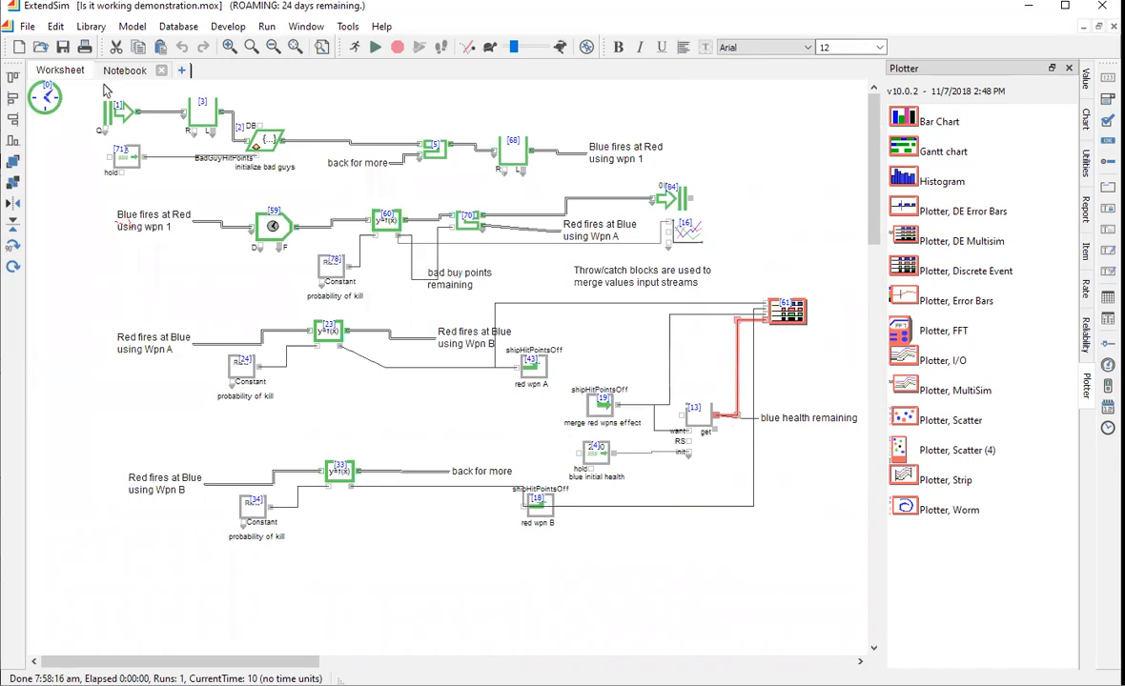
{"action": "double_click", "coordinate": [788, 317]}
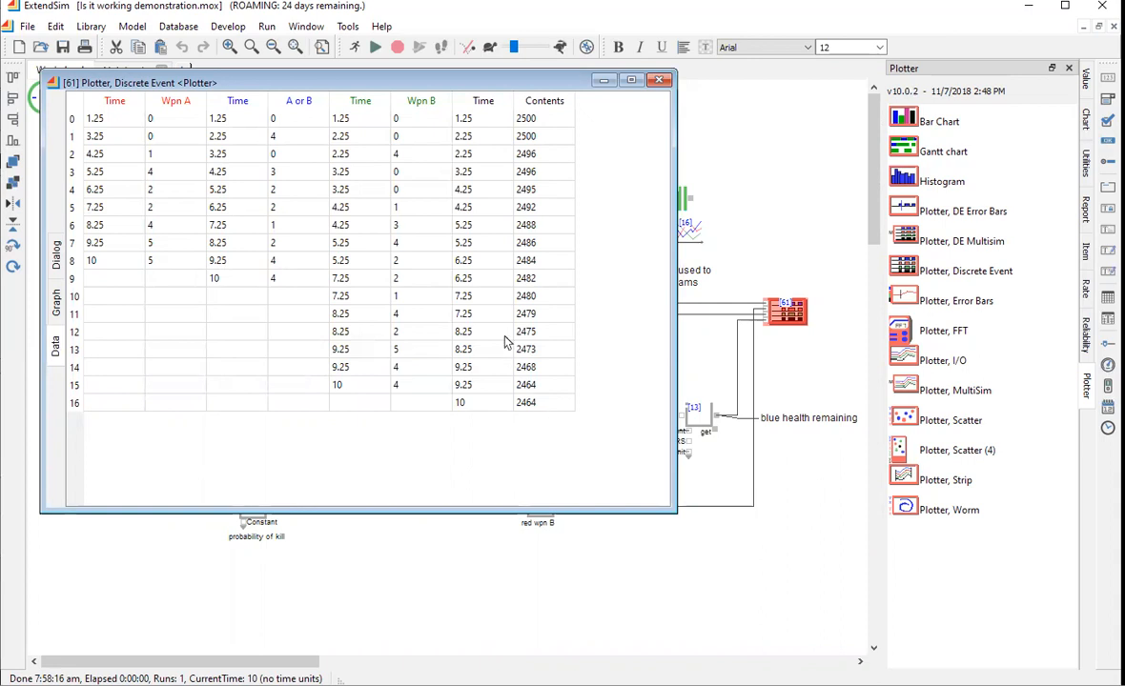
{"action": "left_click", "coordinate": [659, 80]}
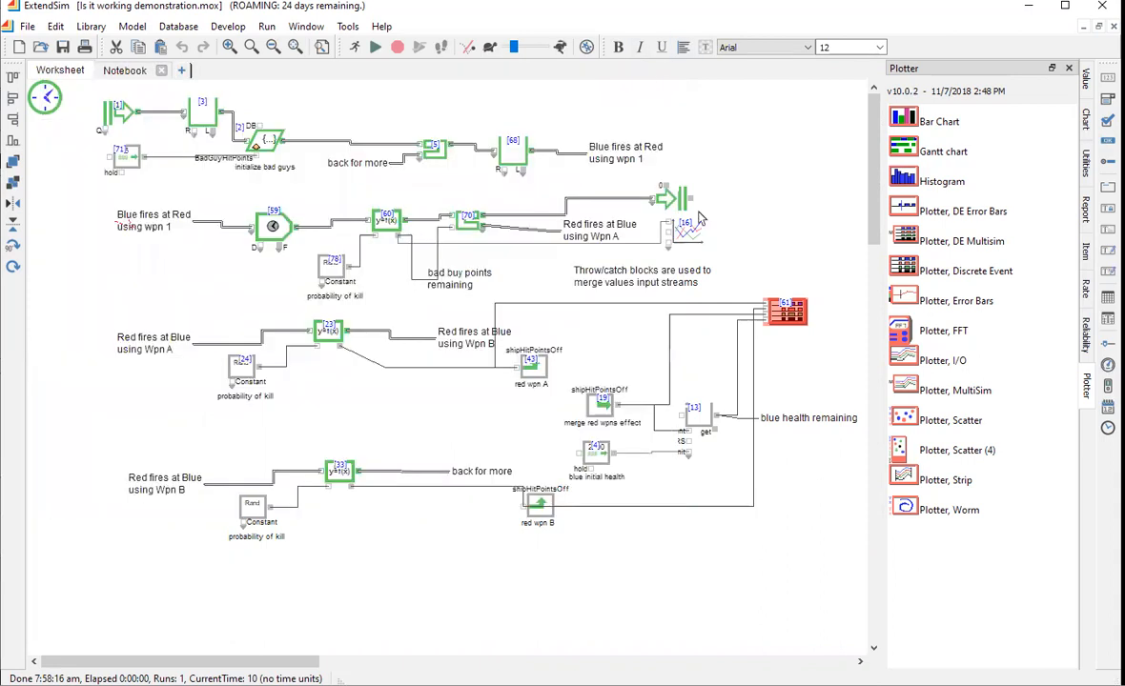
- Set the constant value of the blue initial health block to 10
{"action": "left_click", "coordinate": [598, 455]}
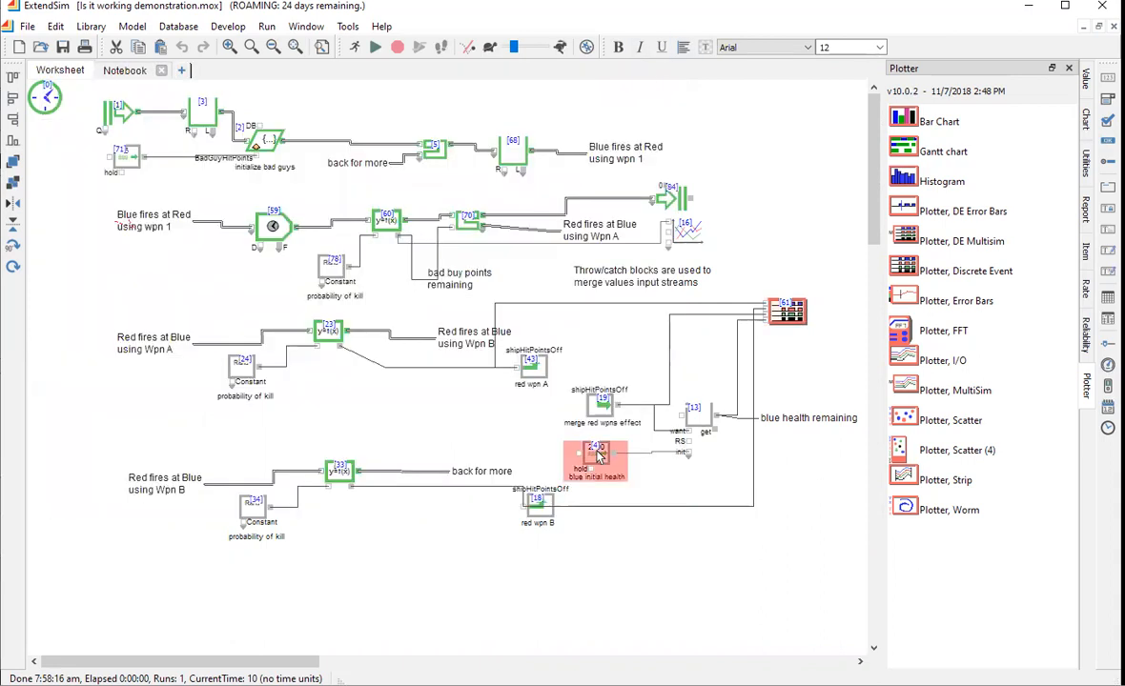
{"action": "double_click", "coordinate": [597, 455]}
{"action": "double_click", "coordinate": [191, 211]}
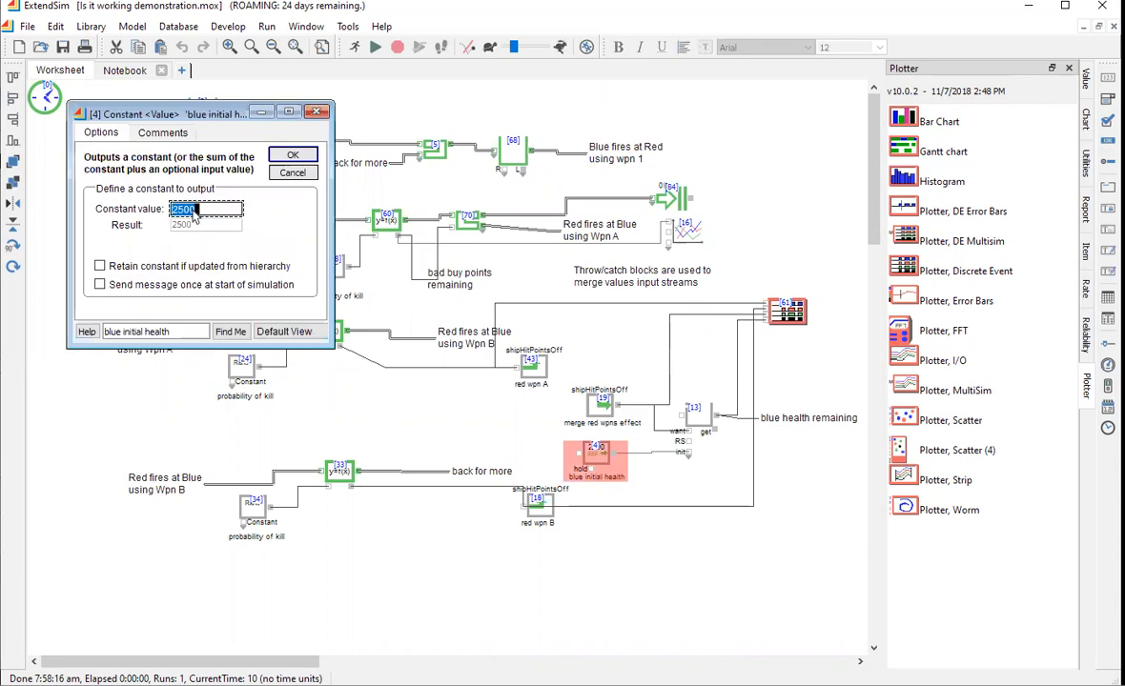
{"action": "type", "text": "25"}
{"action": "key", "text": "BackSpace"}
{"action": "key", "text": "BackSpace"}
{"action": "type", "text": "10"}
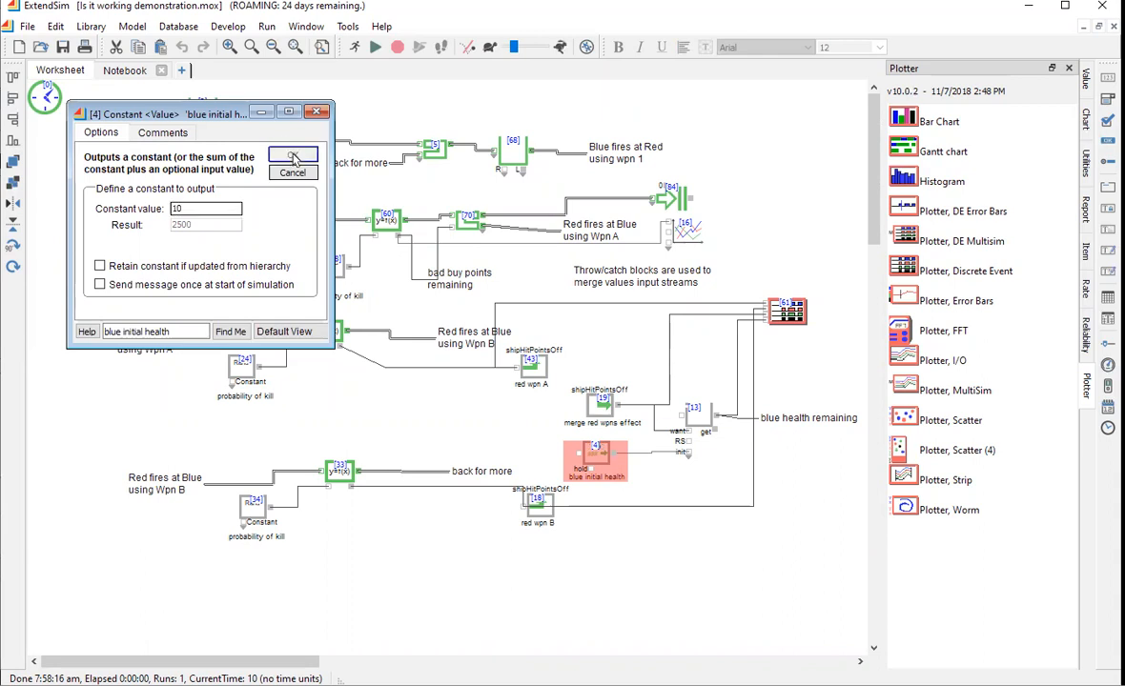
{"action": "left_click", "coordinate": [294, 157]}
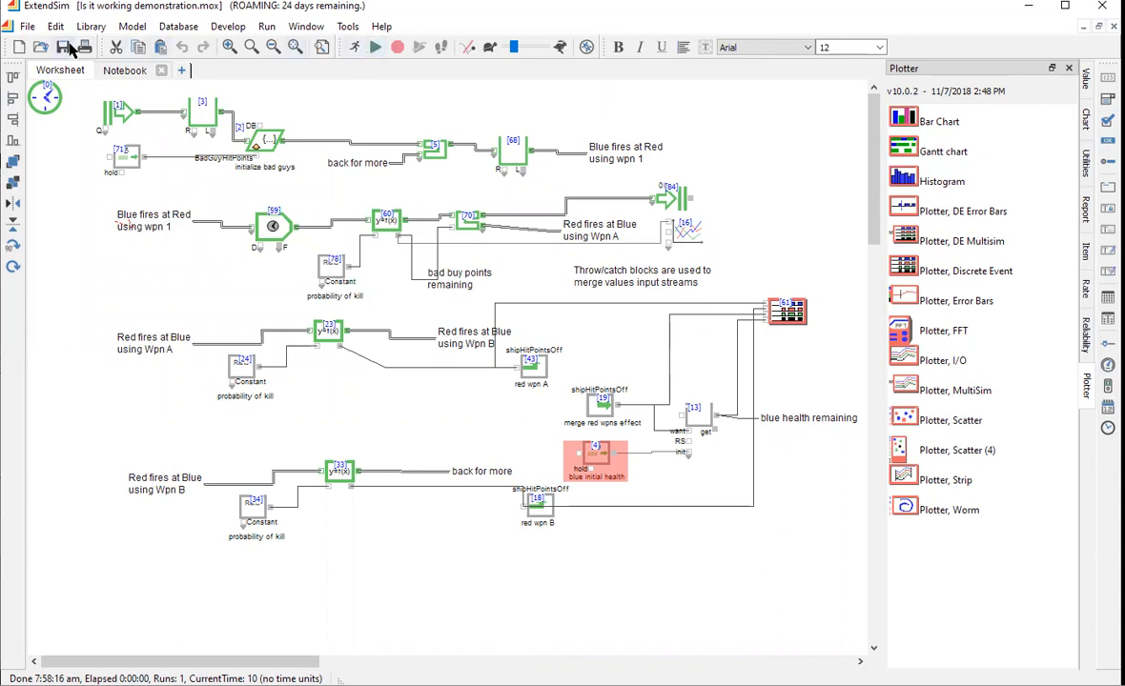
- Run the simulation and view the graph of plotter block 61 maximized to show all four traces
{"action": "left_click", "coordinate": [375, 47]}
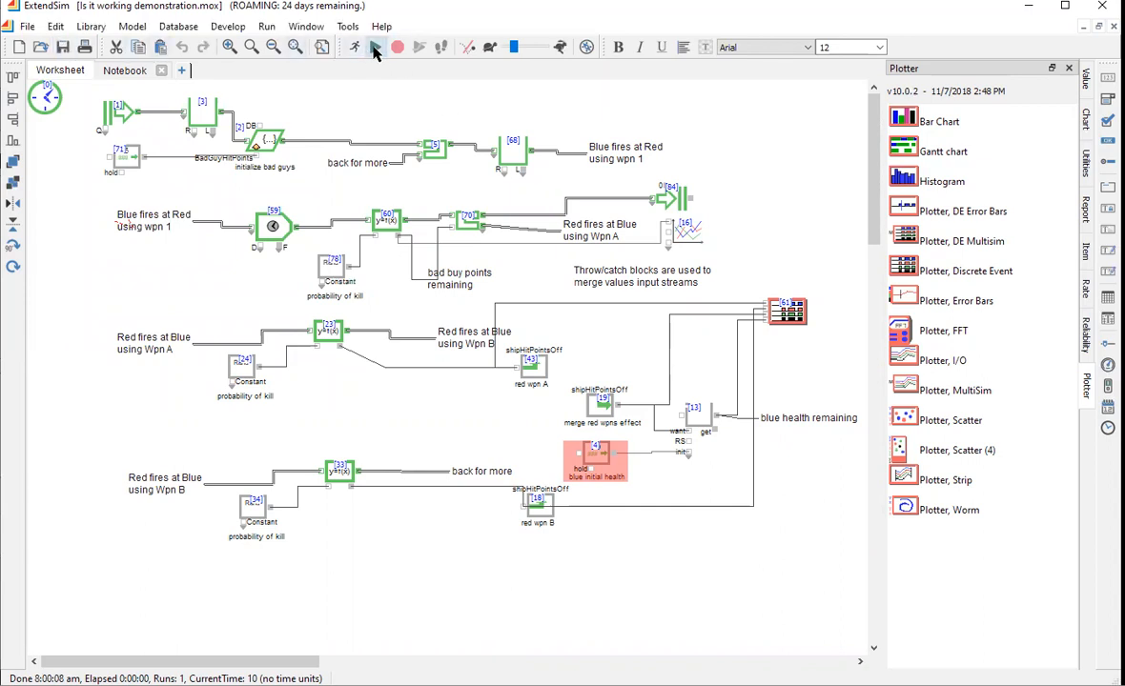
{"action": "double_click", "coordinate": [786, 309]}
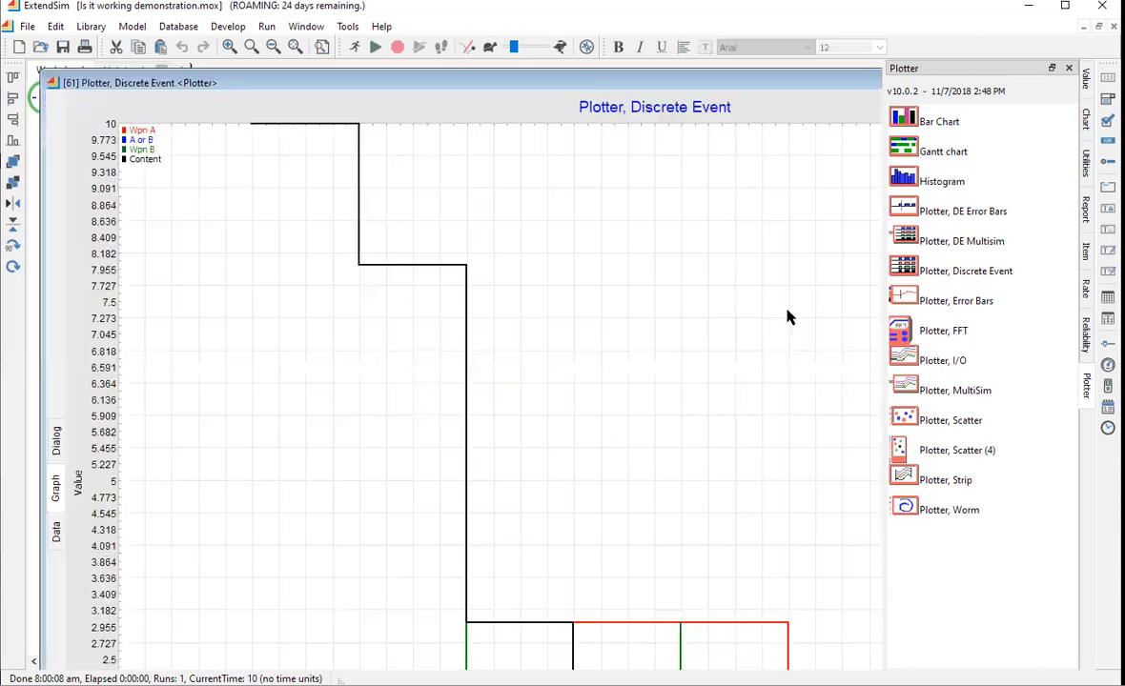
{"action": "scroll", "coordinate": [633, 377], "scroll_direction": "down", "scroll_amount": 1}
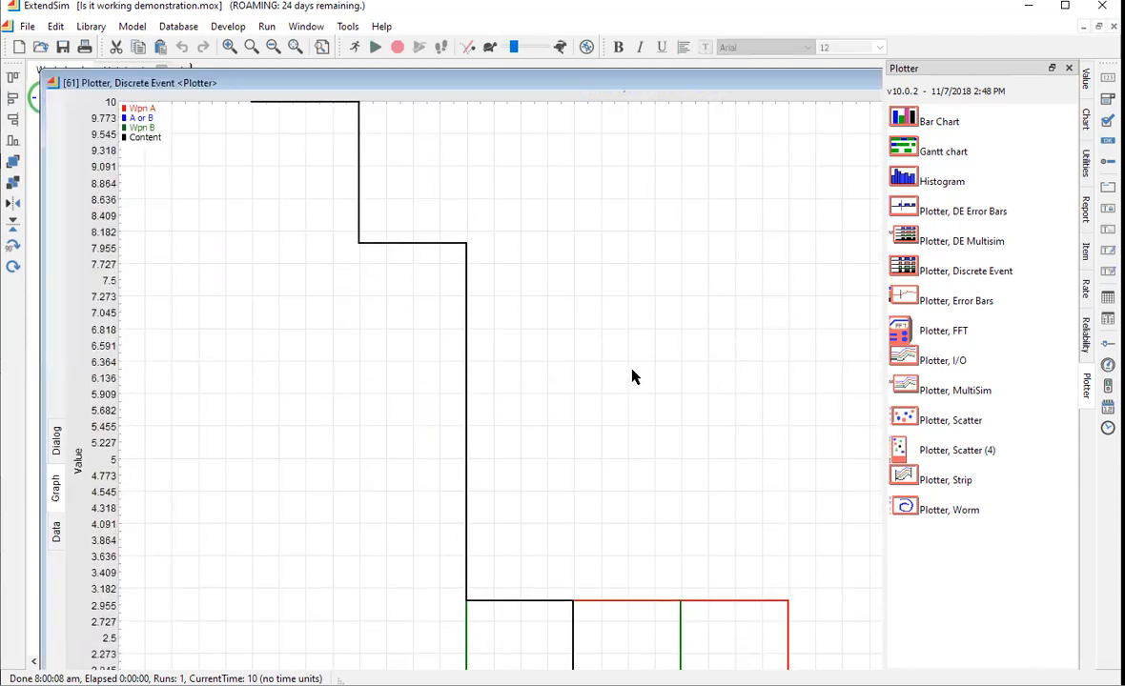
{"action": "left_click_drag", "start_coordinate": [736, 83], "coordinate": [357, 91]}
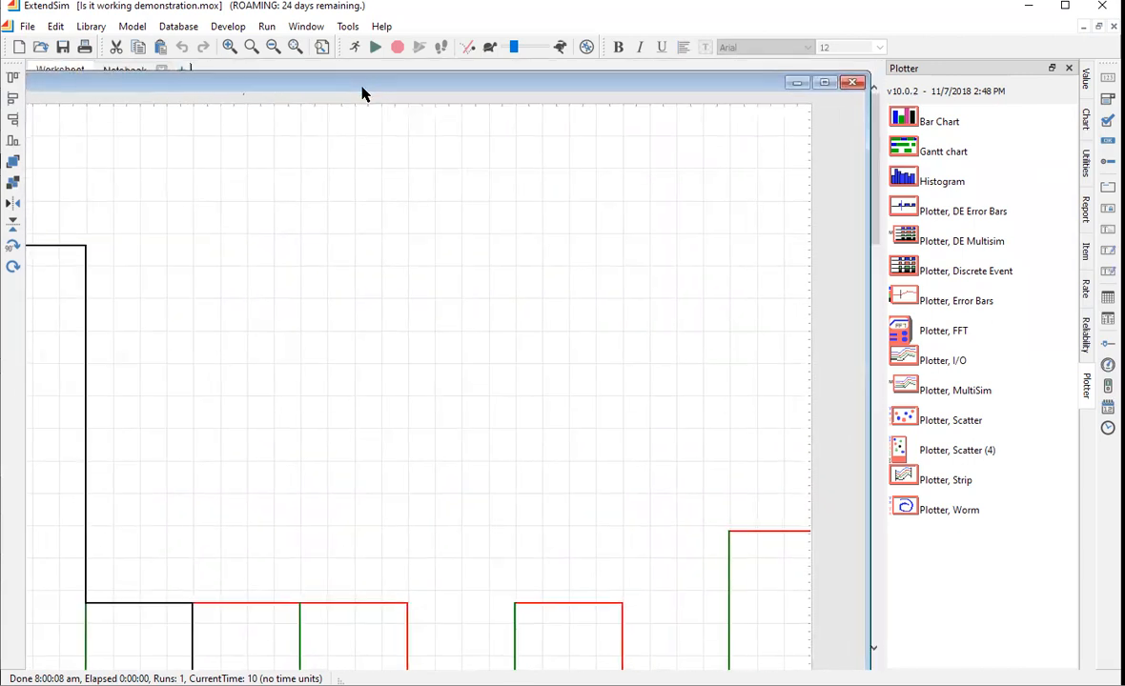
{"action": "left_click", "coordinate": [763, 81]}
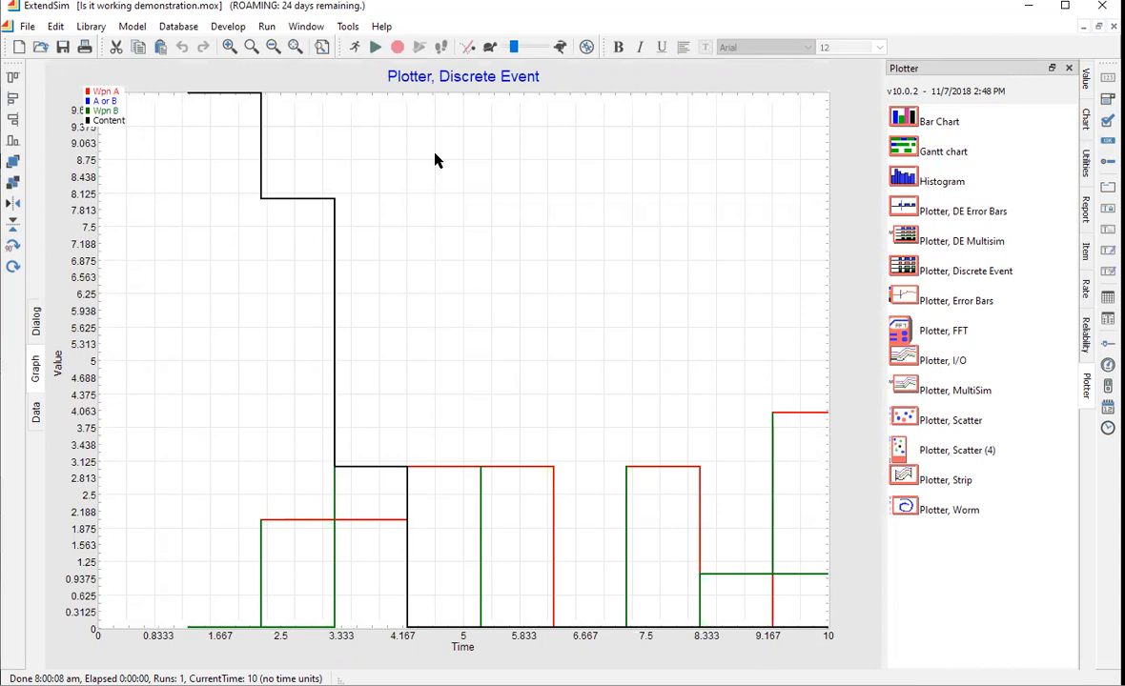
- Restore and re-maximize the plotter window to inspect the graph's health trace, and switch to the plotter's data table
{"action": "left_click", "coordinate": [1099, 27]}
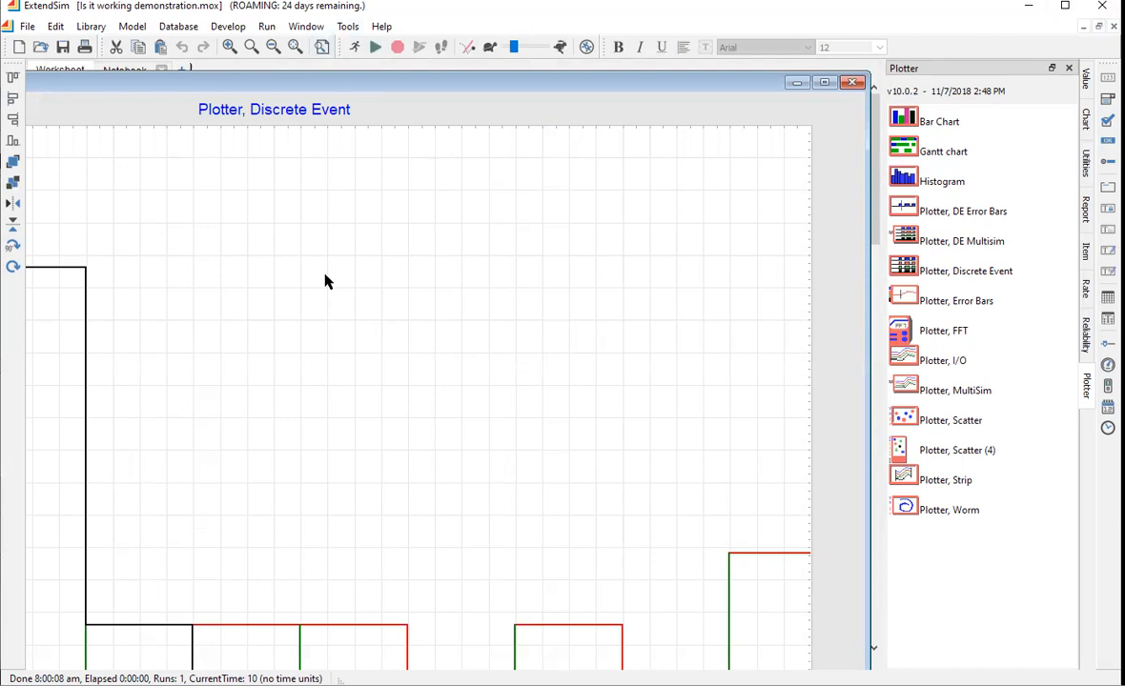
{"action": "left_click_drag", "start_coordinate": [454, 87], "coordinate": [412, 92]}
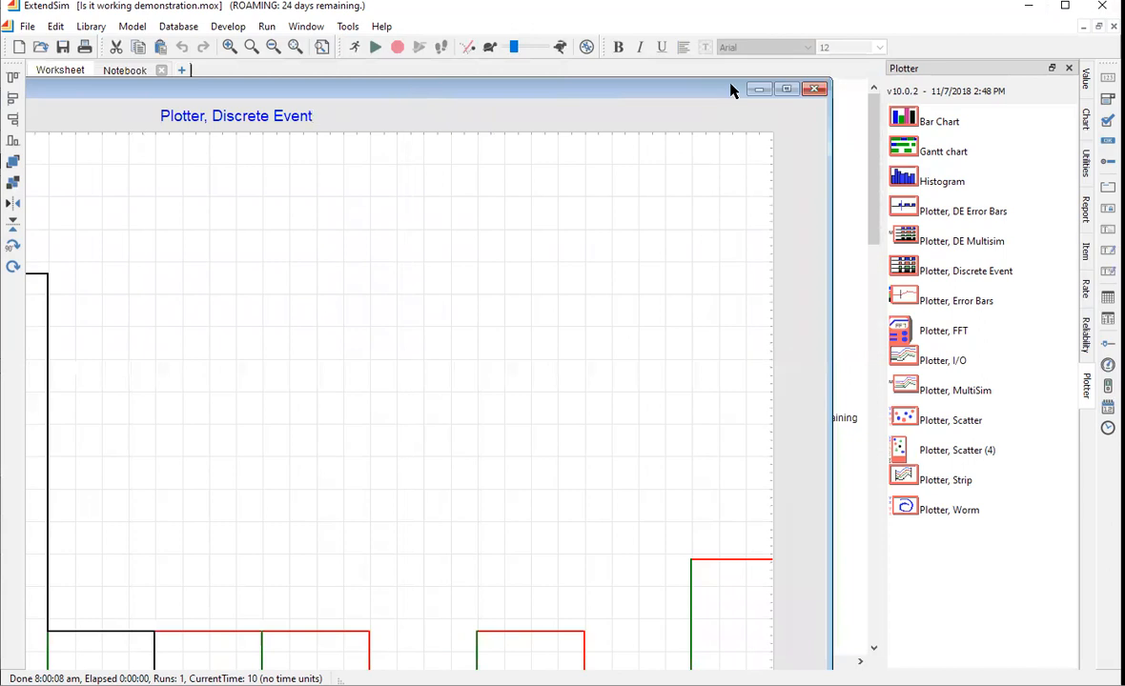
{"action": "left_click", "coordinate": [787, 89]}
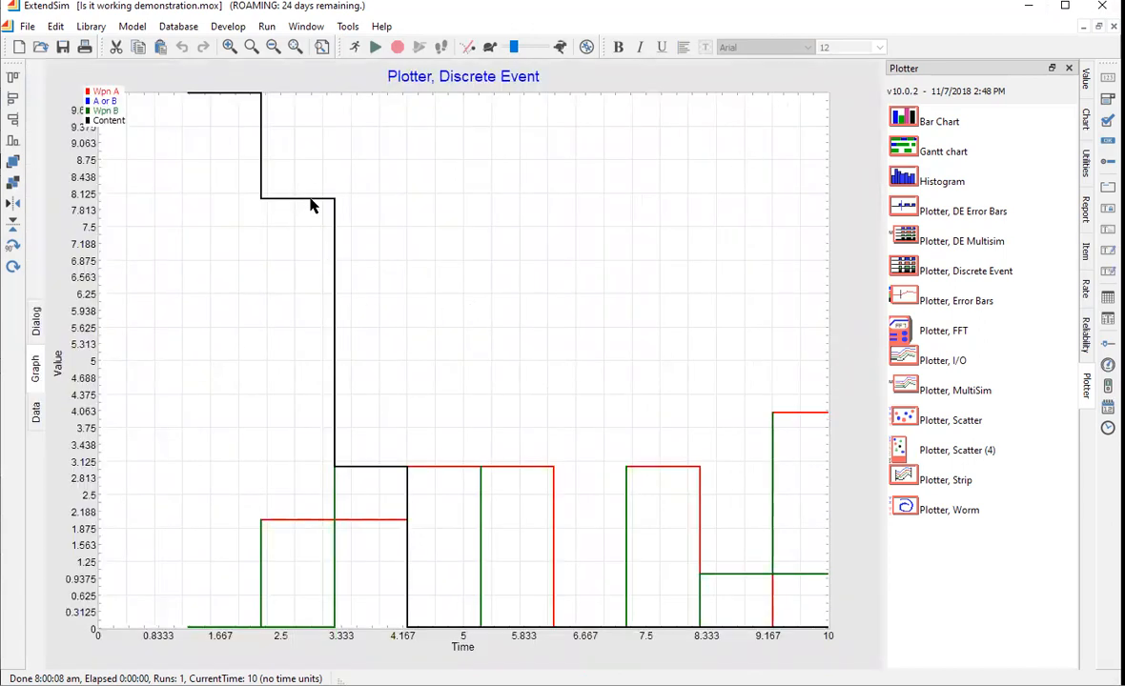
{"action": "left_click", "coordinate": [36, 410]}
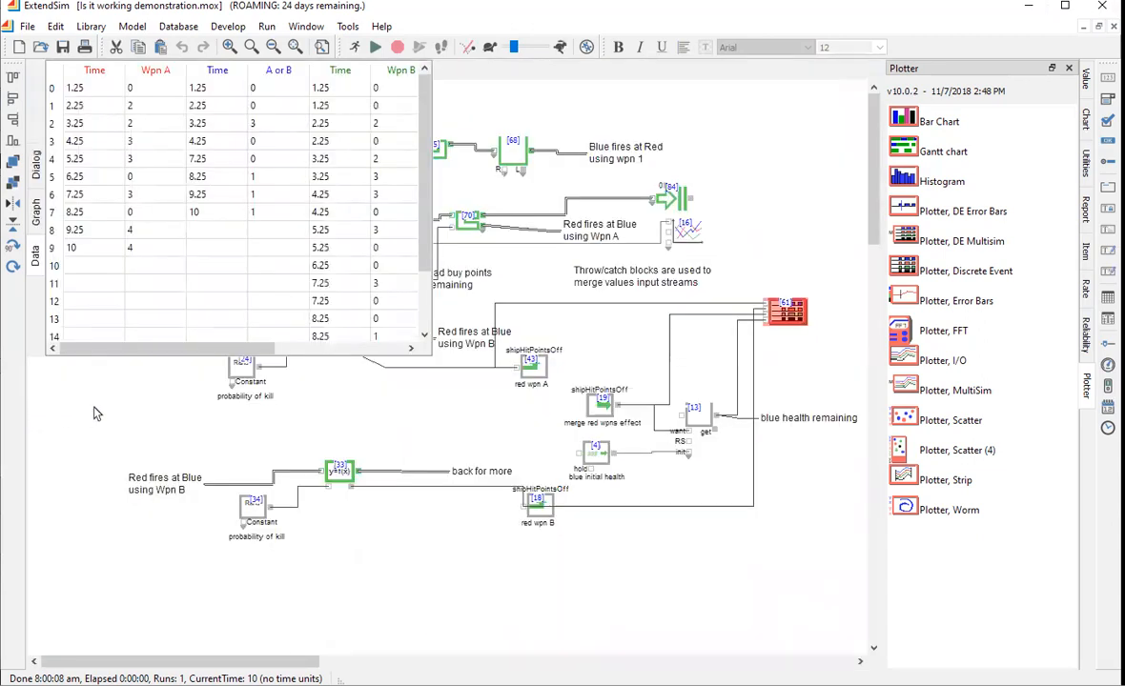